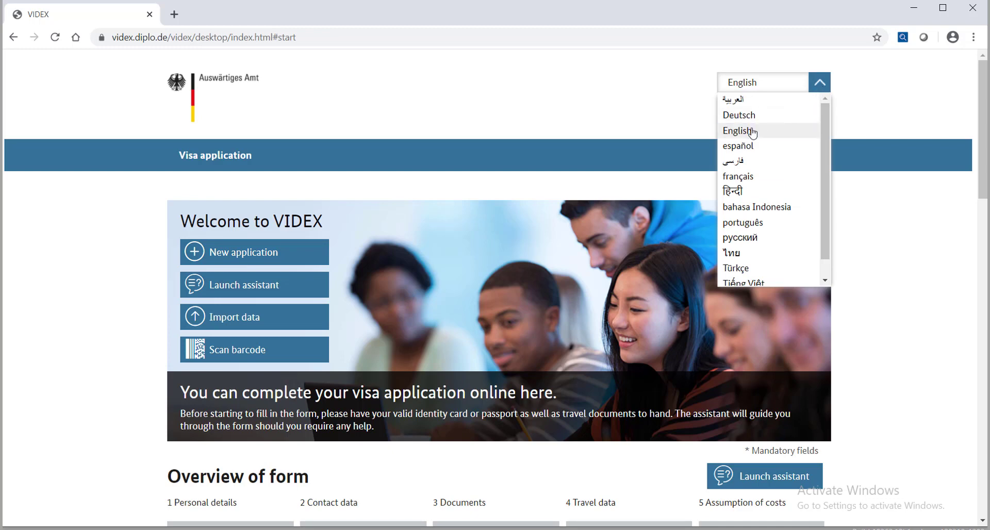
Step: Keep English as the VIDEX interface language and start a new visa application
scroll(768, 255, down, 1)
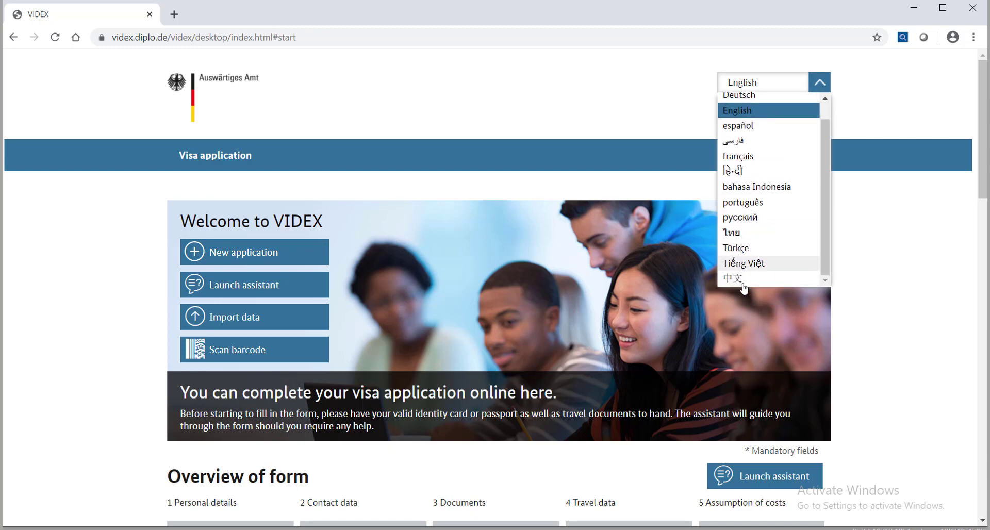
click(737, 111)
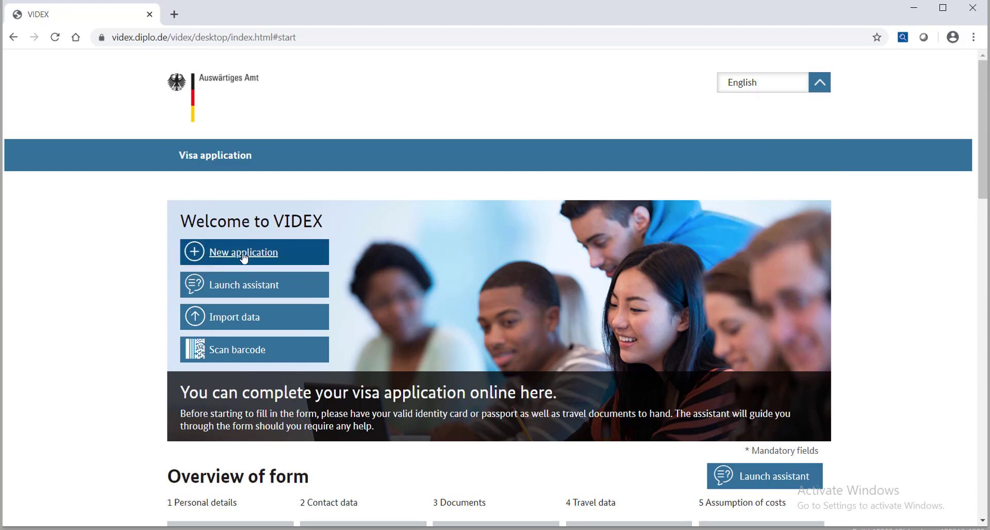
click(243, 258)
Step: Enter the applicant's family name with Bangladesh as current and original nationality, and answer Yes to freedom of movement
click(336, 252)
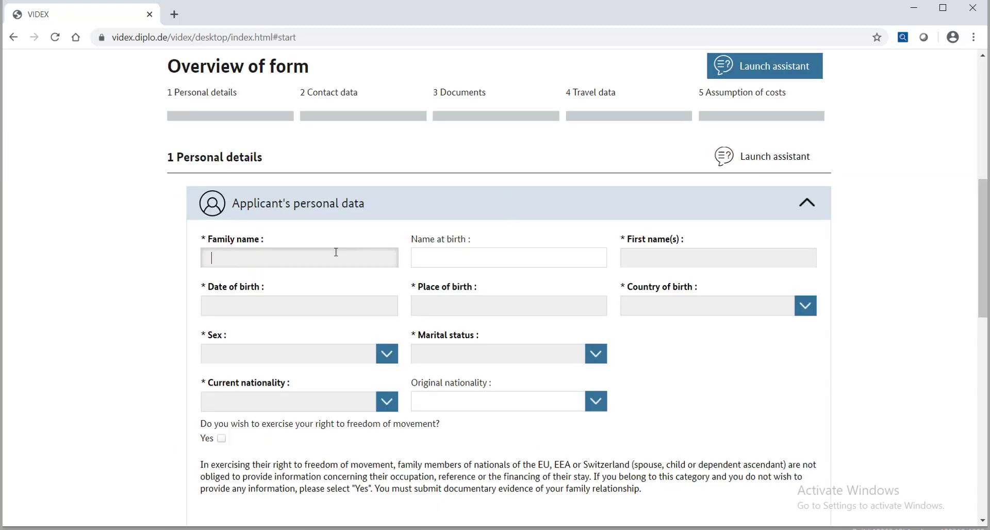
text(ALAM)
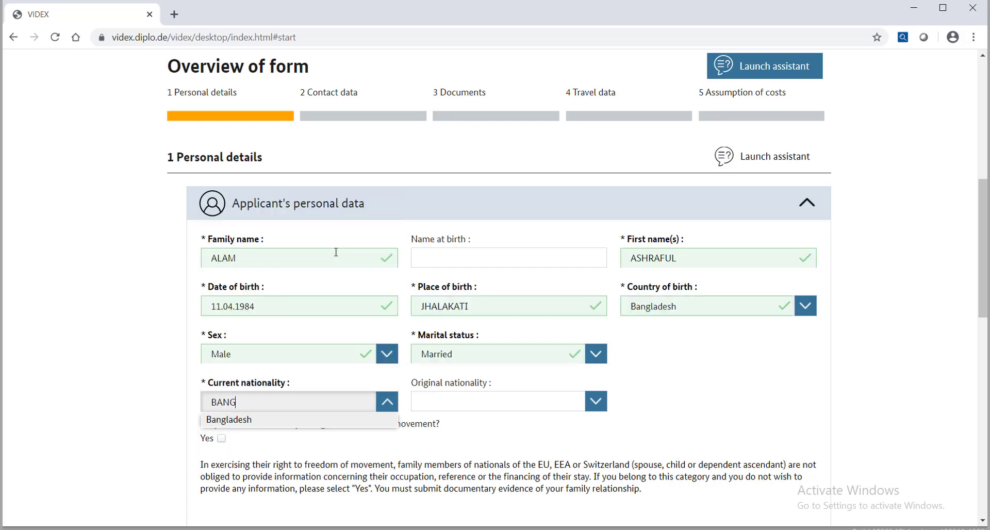
text(L)
key(Tab)
text(BANG)
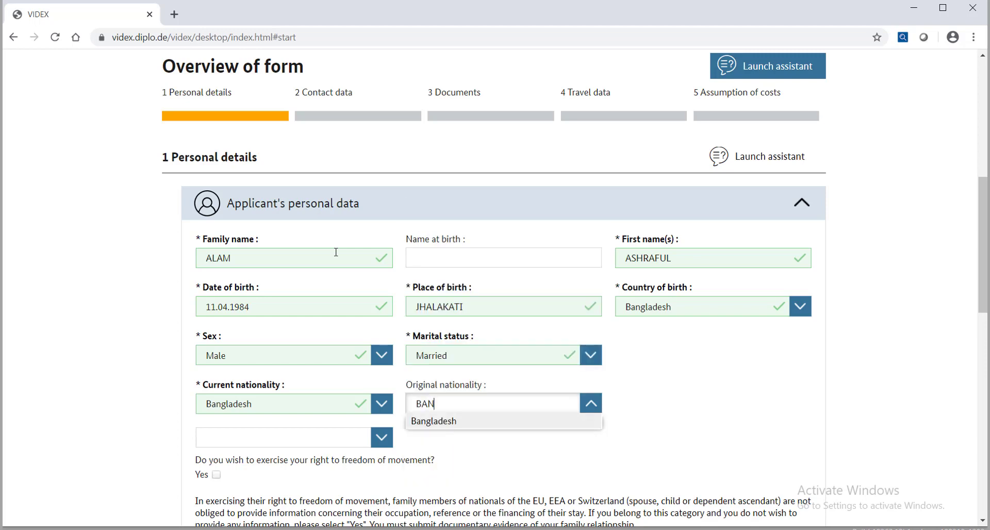
key(Return)
scroll(336, 253, down, 5)
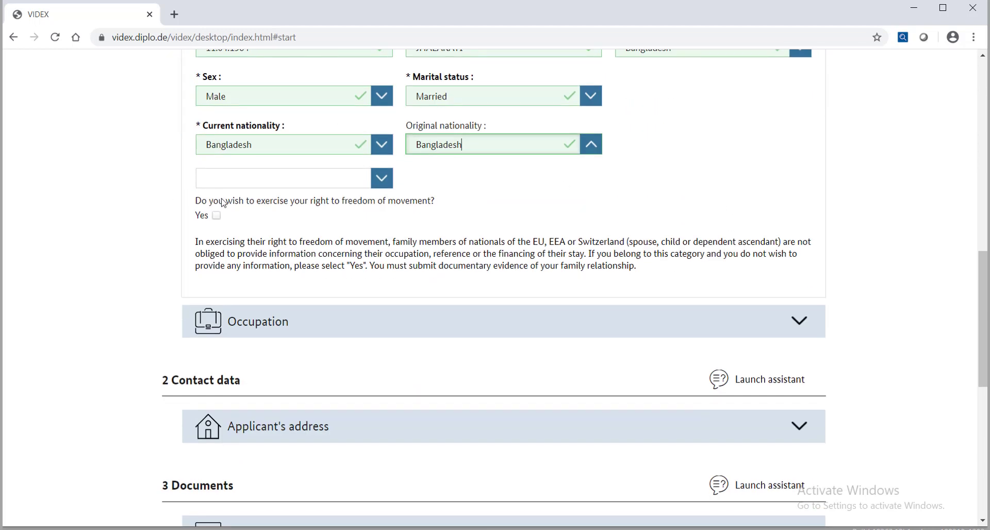
click(218, 216)
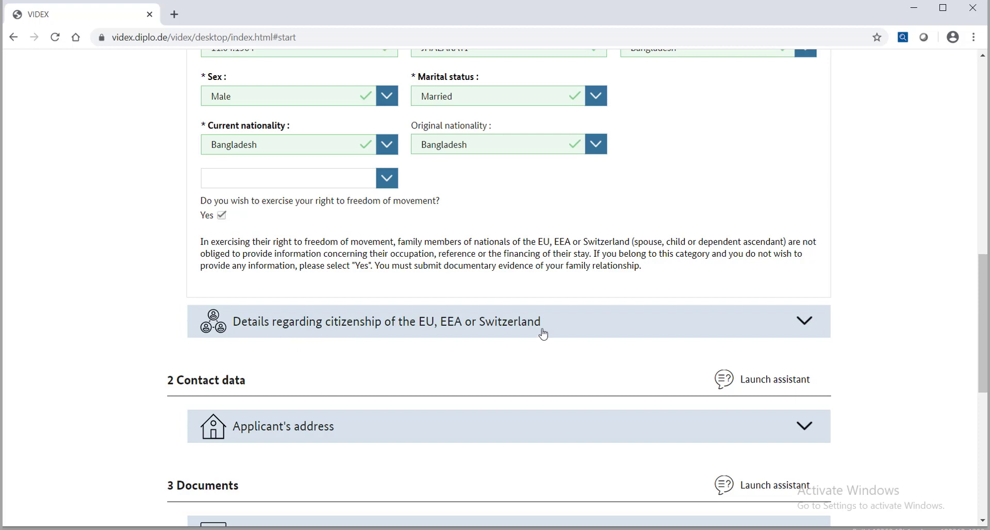
Step: Clear the freedom-of-movement answer and set the current occupation to Other professions
click(222, 215)
click(393, 314)
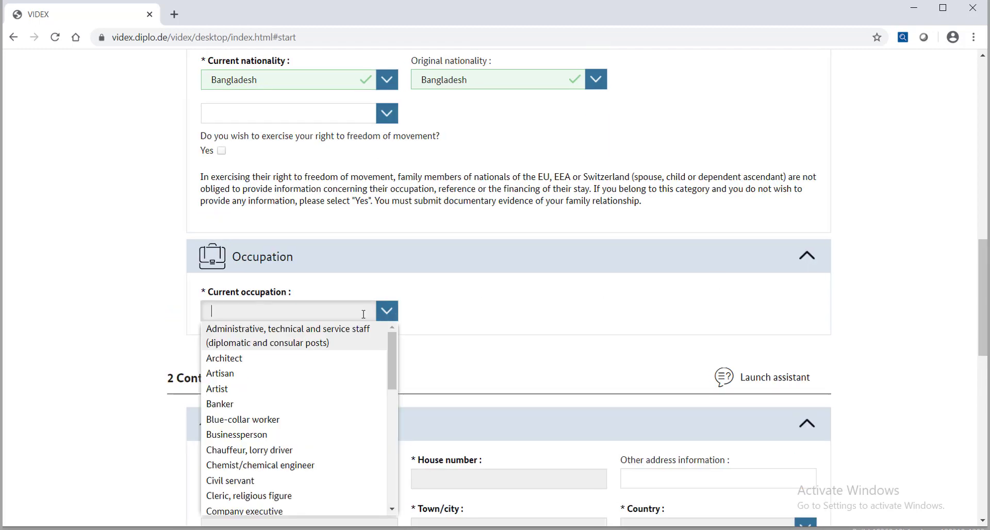
scroll(242, 361, down, 5)
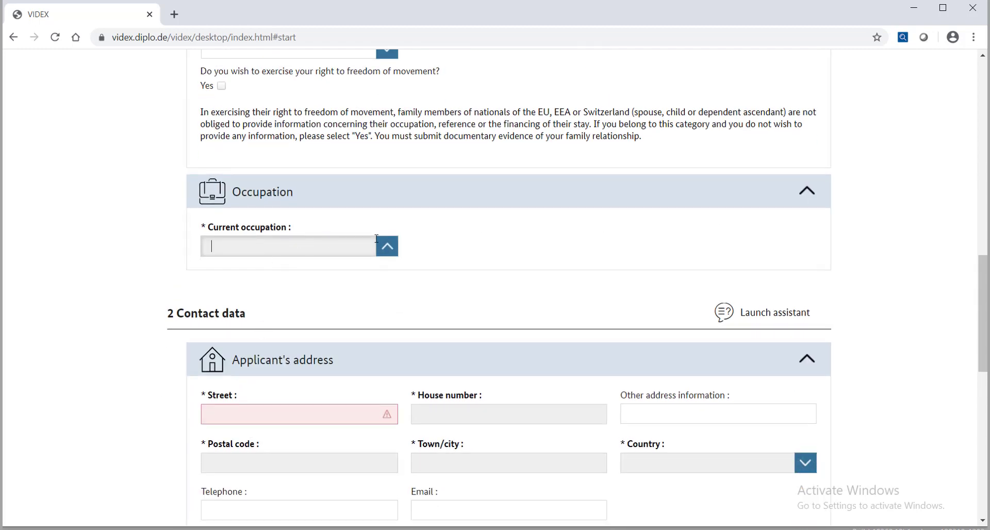
click(387, 246)
drag(392, 303, 395, 429)
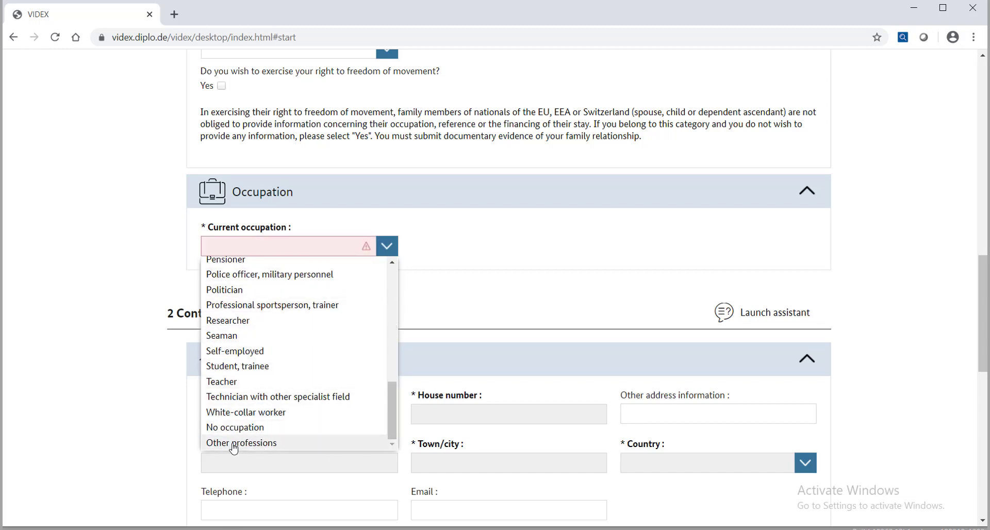
click(243, 443)
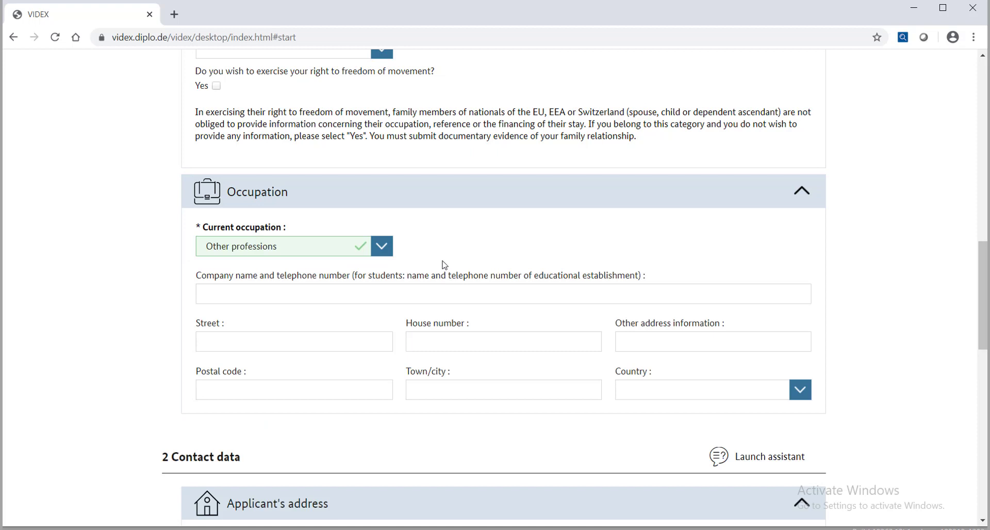
Step: Enter employer SHINEST GROUP with Bangladesh as the employer's country
click(360, 297)
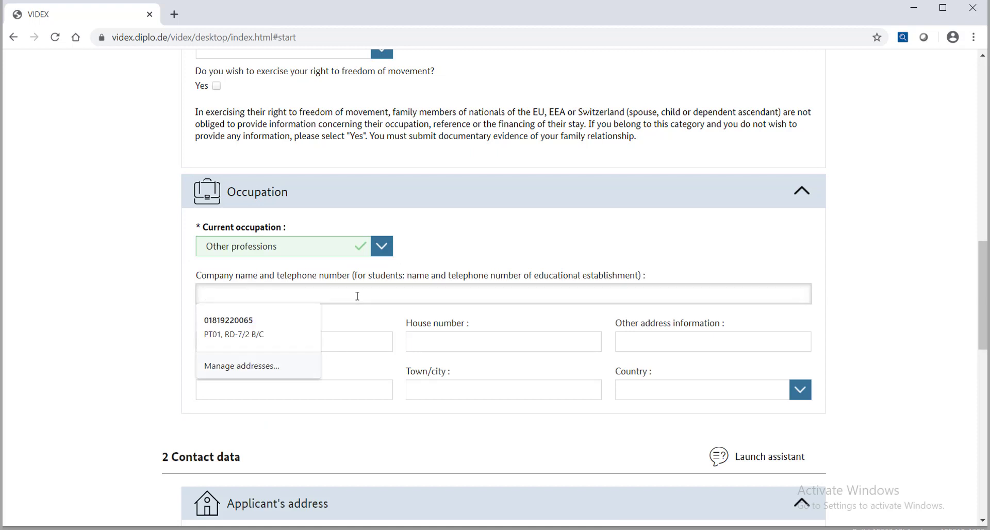
text(SHINESTT G)
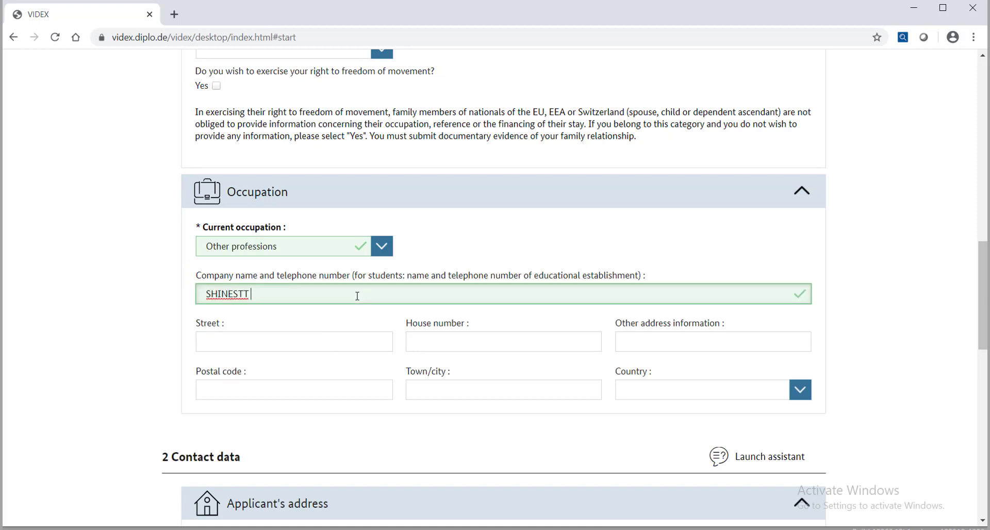
key(BackSpace)
text(GROUP)
key(Tab)
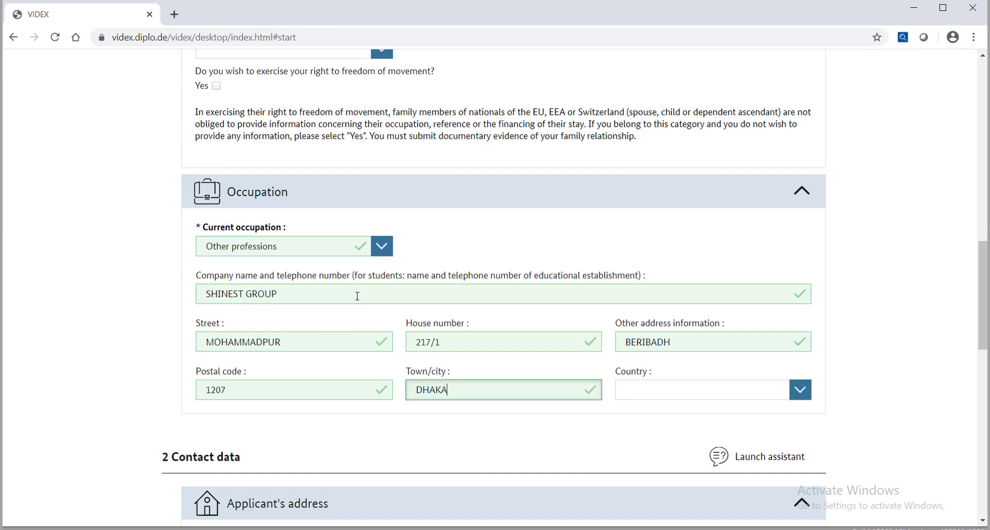
key(Tab)
text(Bangladesh)
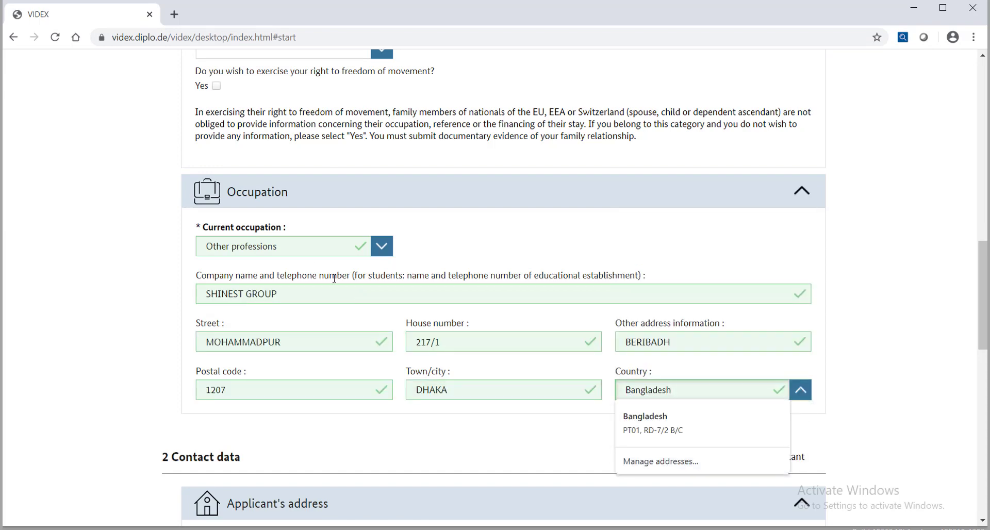
scroll(305, 240, down, 4)
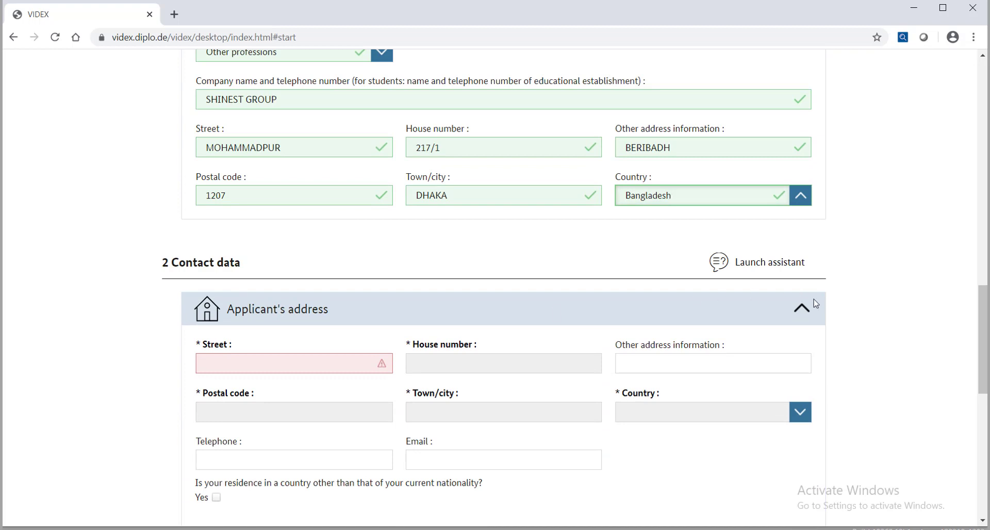
Step: Fill in the applicant's street, house number and telephone number
click(350, 368)
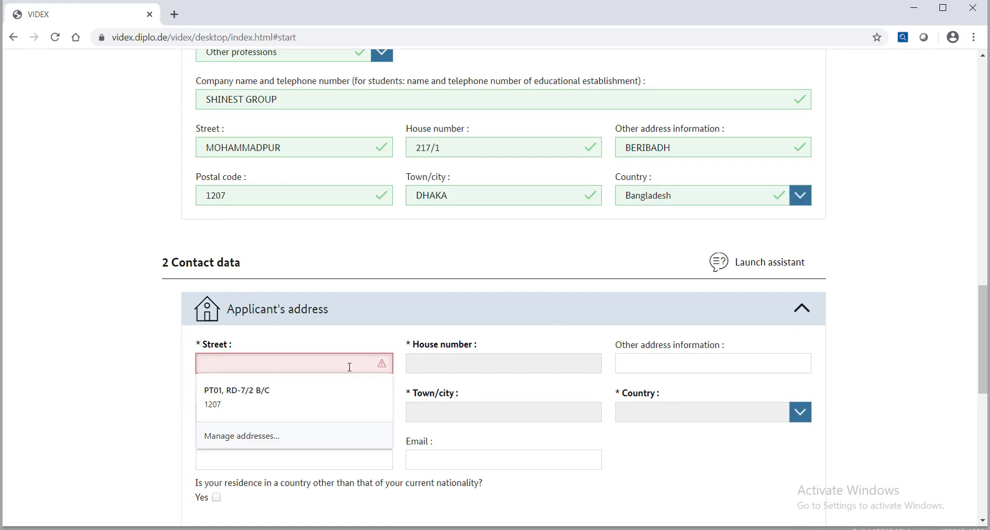
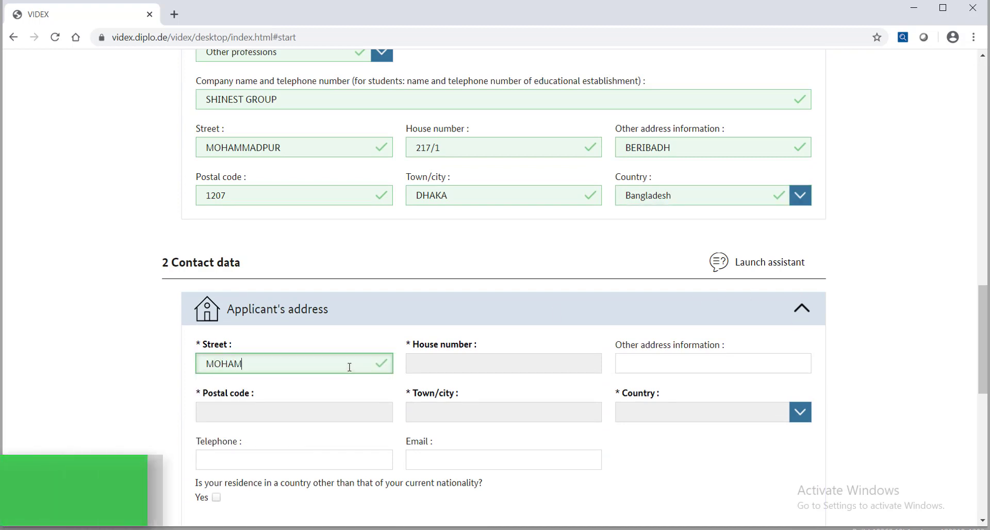
key(Tab)
text(2)
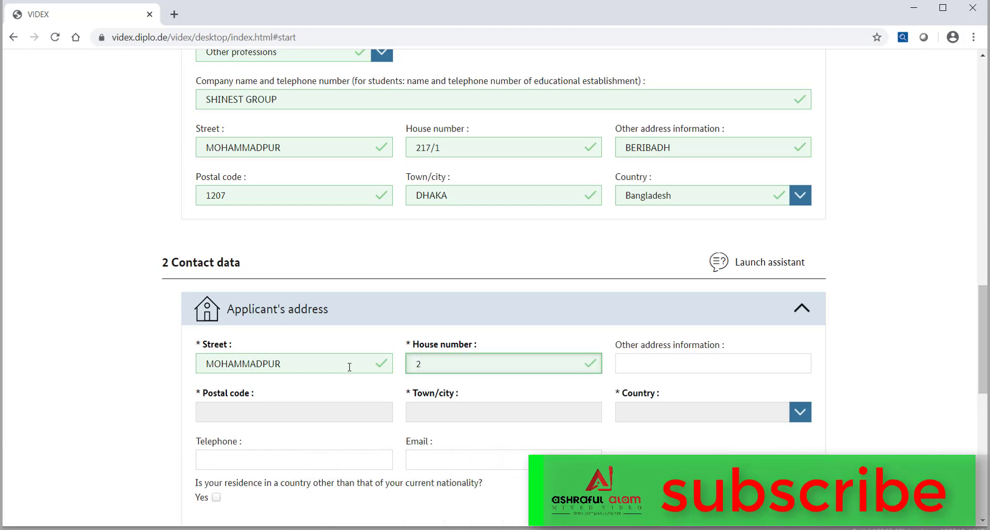
text(5)
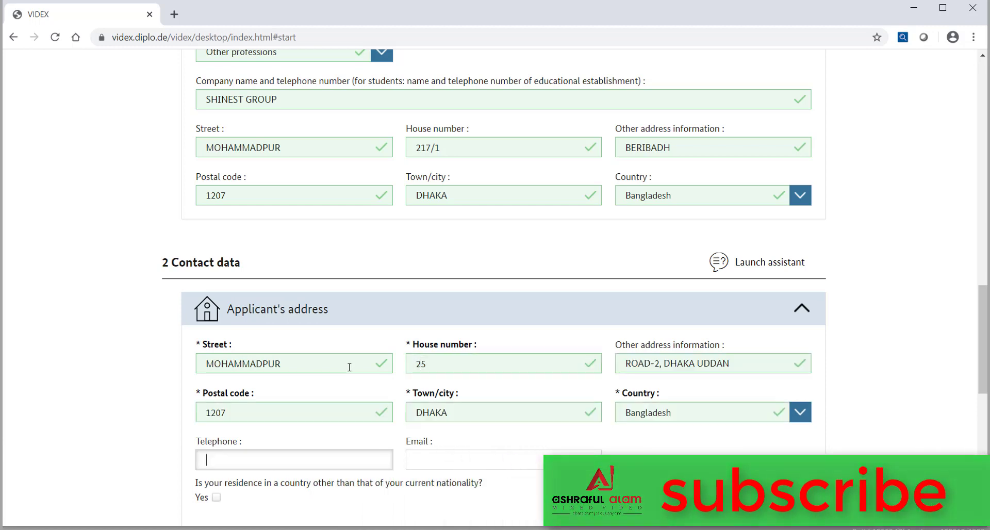
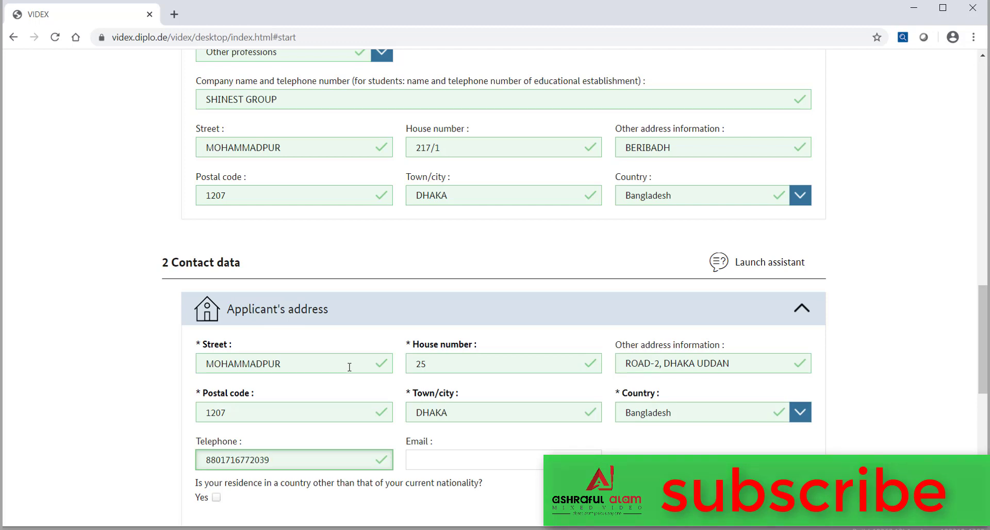
scroll(350, 367, down, 2)
Step: Enter the applicant's e-mail address and leave the residence-abroad question unticked
click(438, 335)
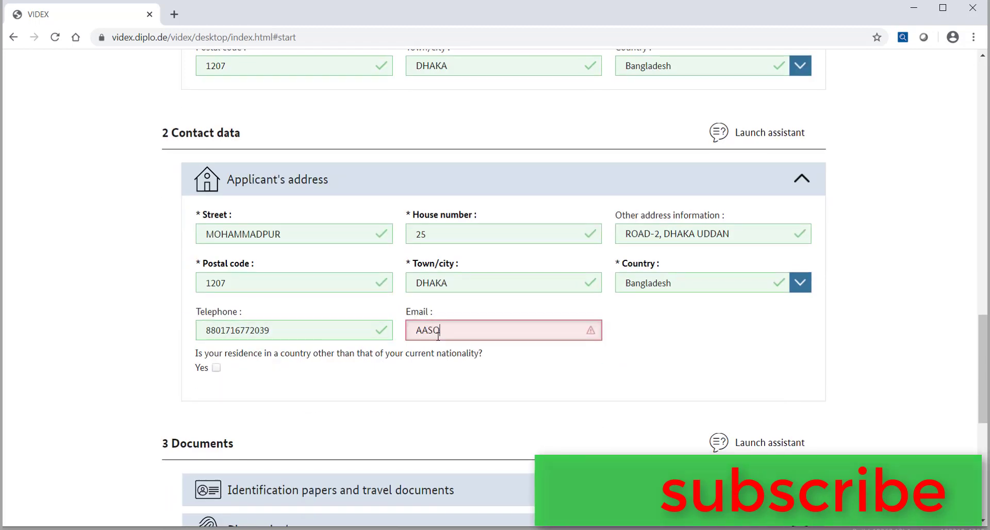
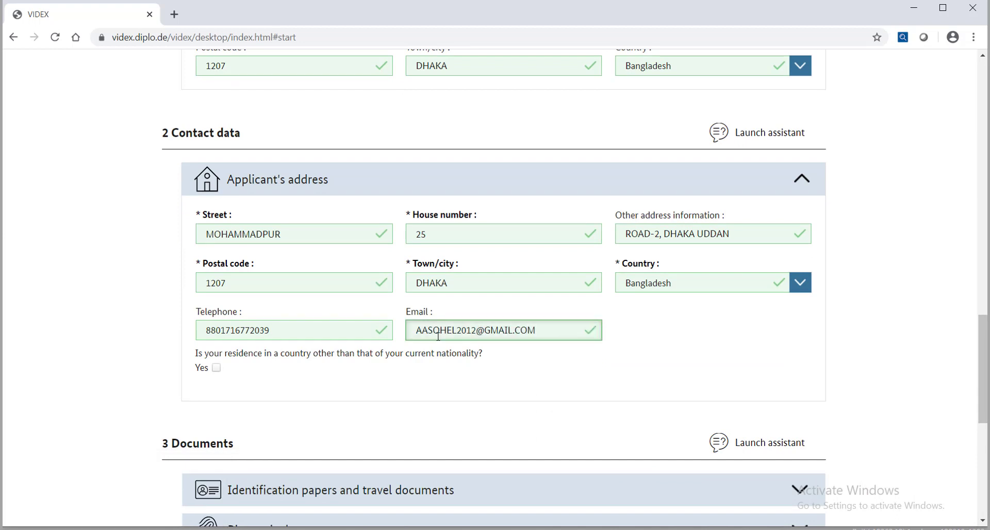
click(217, 369)
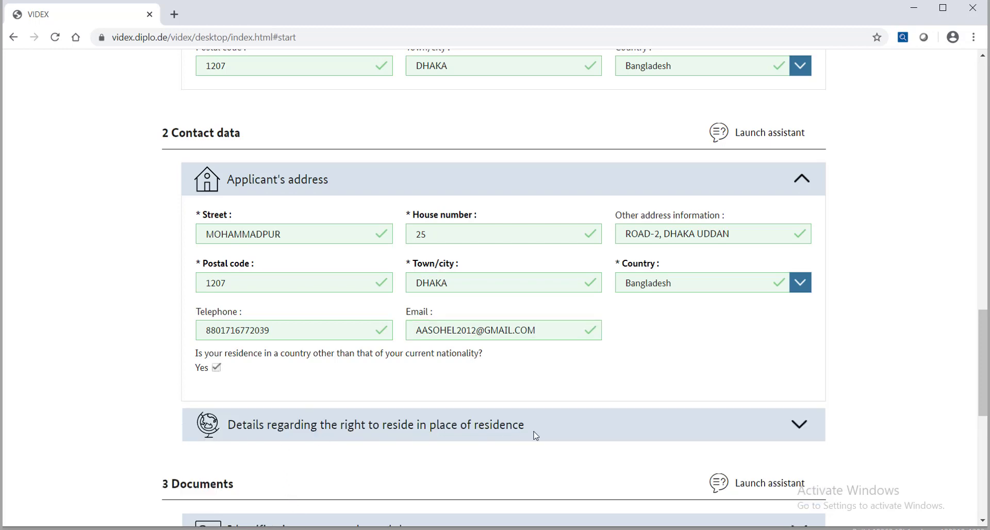
click(217, 369)
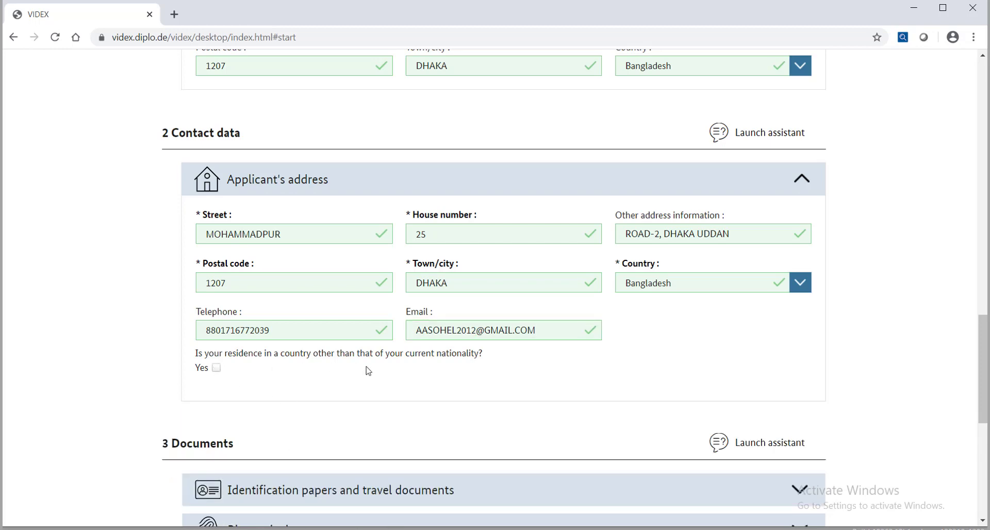
scroll(366, 371, down, 3)
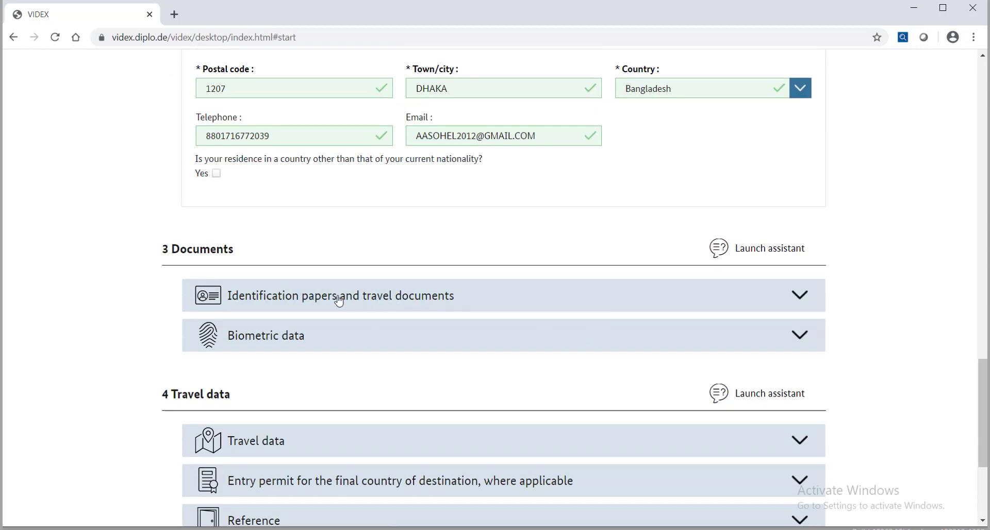
Step: Expand the identification papers section and set the document type to Ordinary passport
click(797, 302)
scroll(294, 280, down, 1)
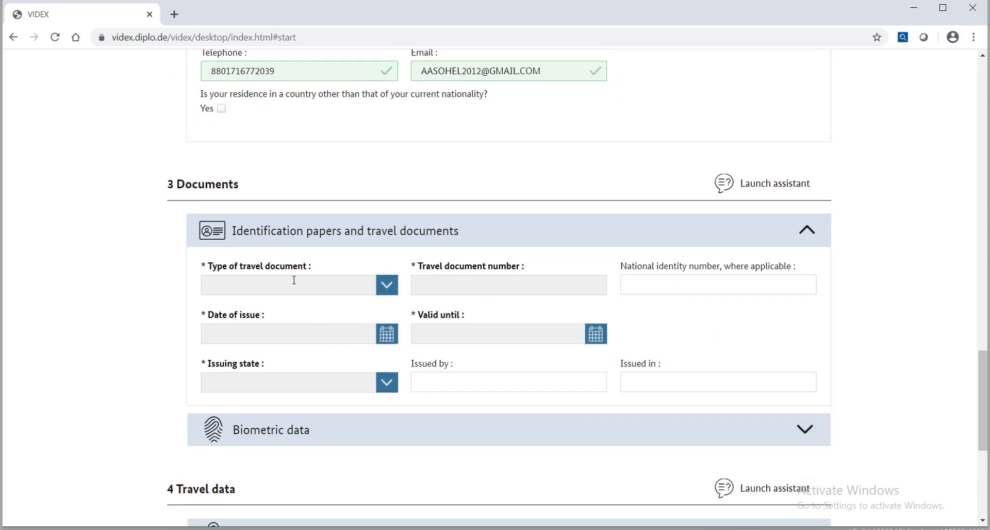
click(378, 291)
click(249, 305)
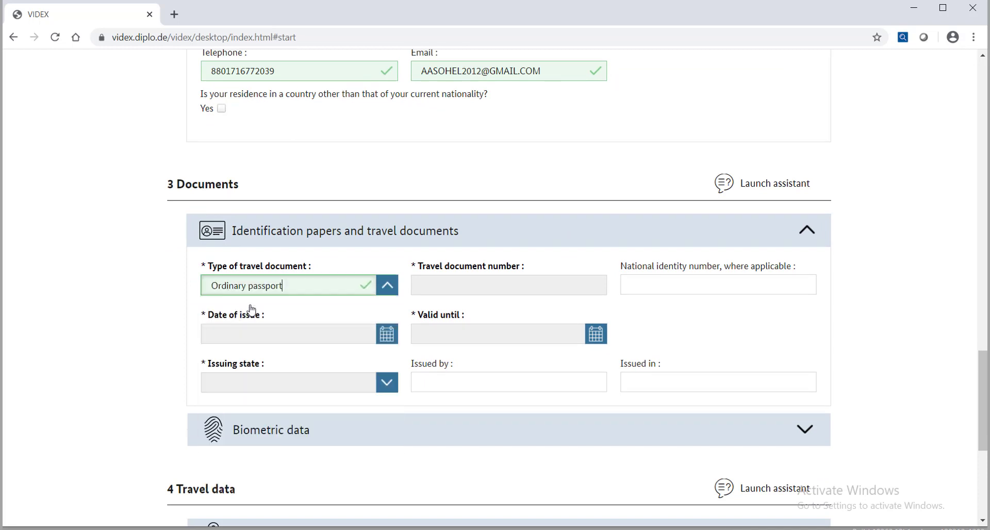
Step: Set the passport as issued by the Government of the People's Republic of Bangladesh in DIP / DHAKA
click(454, 287)
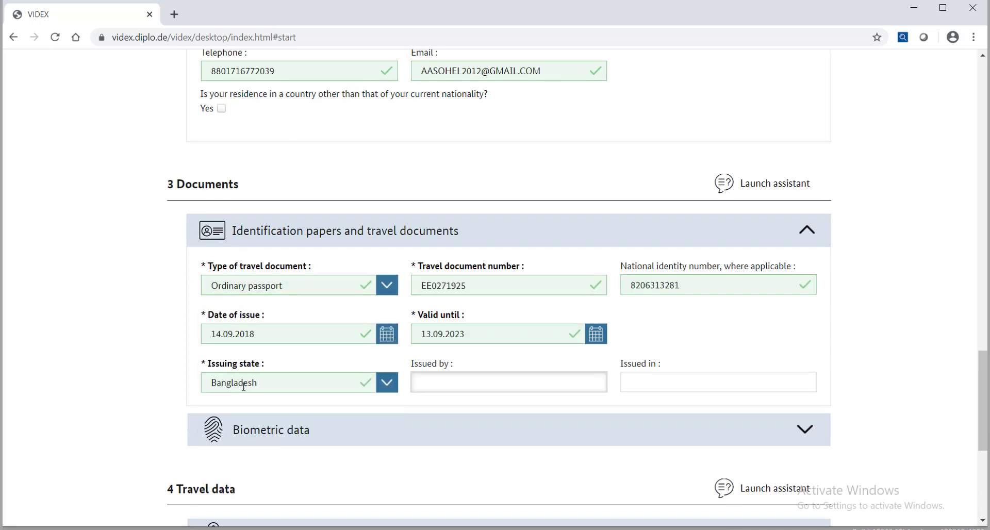
text(GOVERNMENT)
text( OF T)
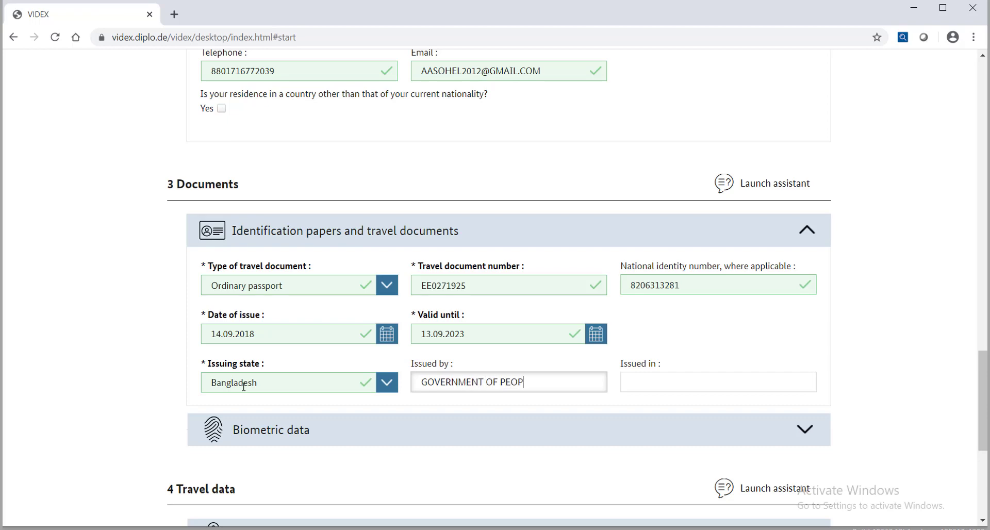
text(EOPLES REPUBLIC OF BANGLADESH)
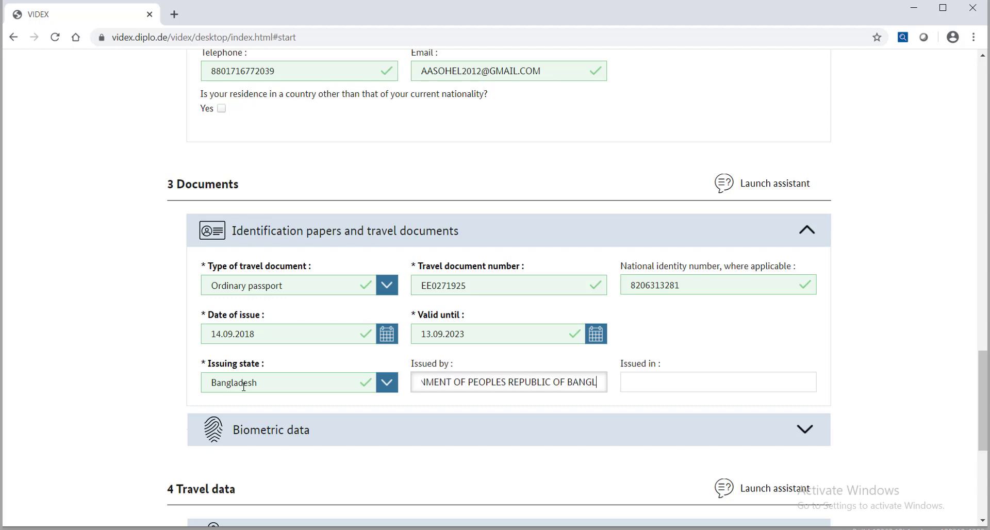
key(Tab)
text(D)
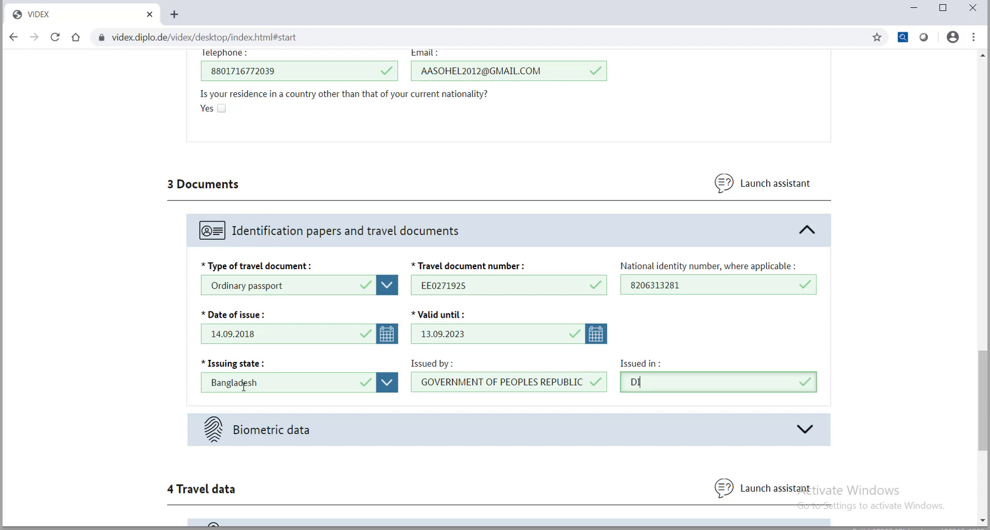
text(IP / DHAKA)
scroll(259, 385, down, 5)
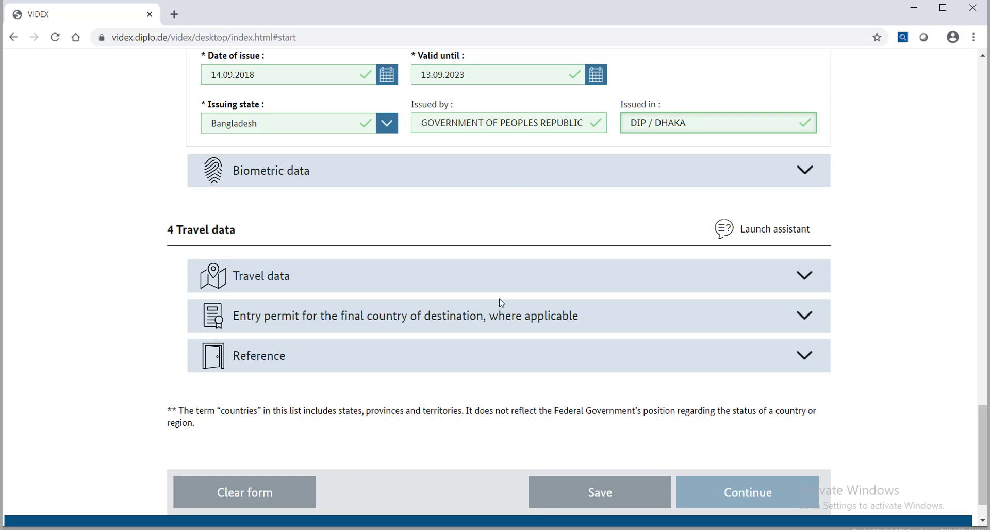
Step: Download the application as a JSON file and show it in the Downloads folder
click(599, 492)
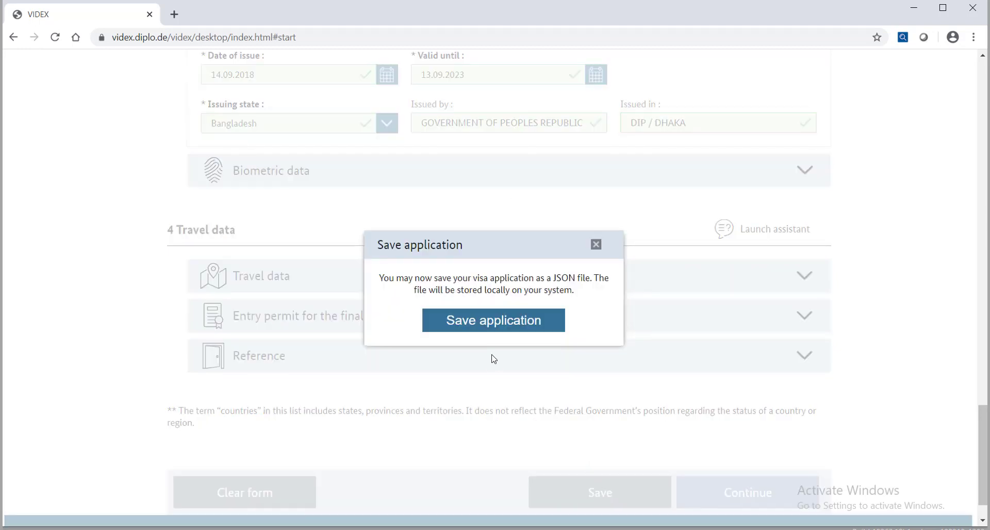
click(482, 326)
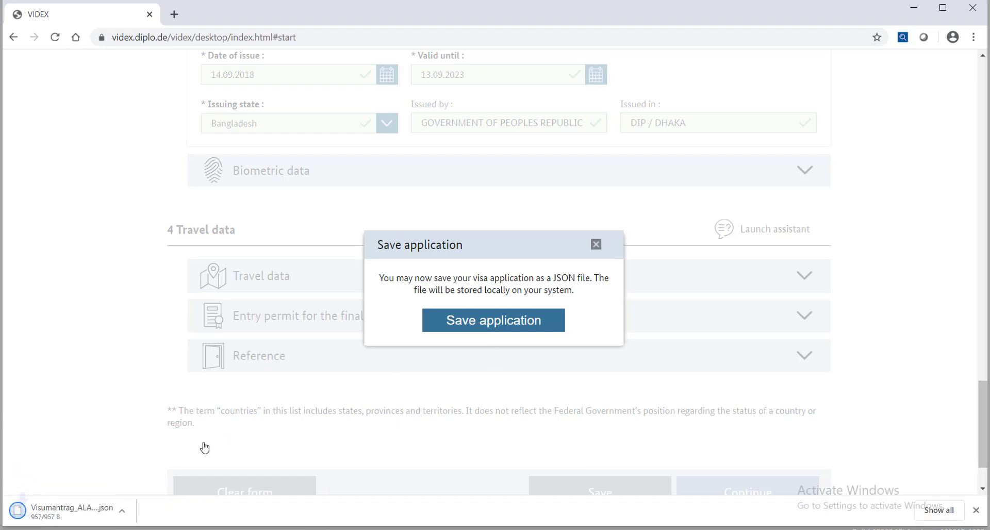
click(596, 246)
click(133, 511)
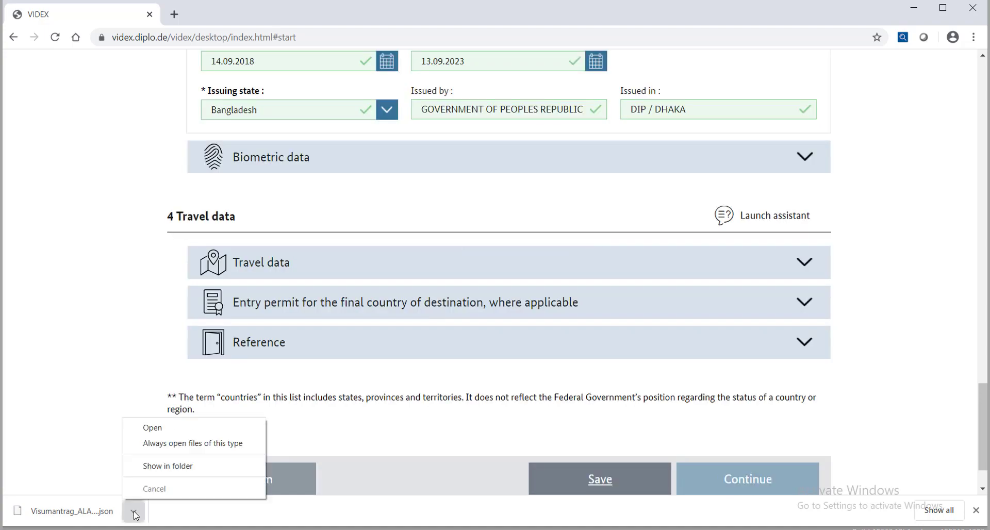
click(151, 467)
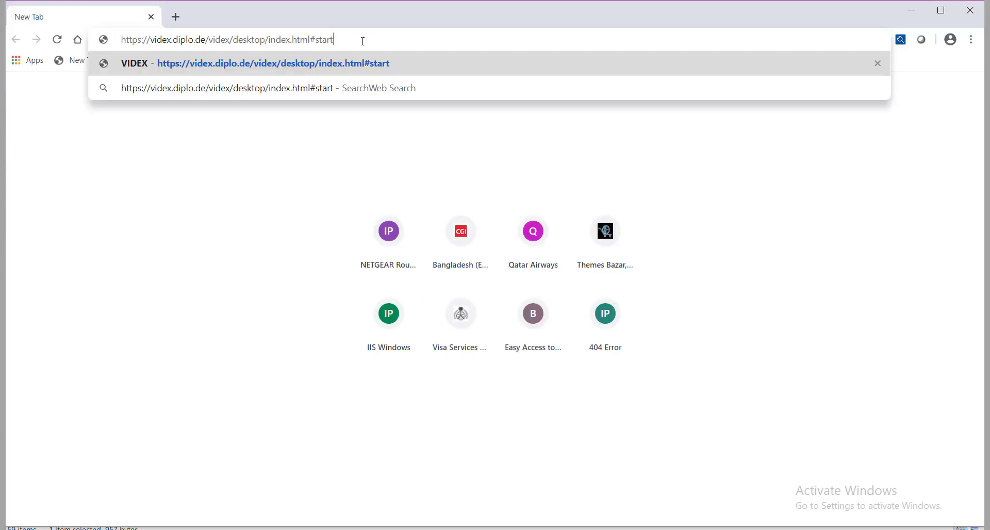
Step: Import the saved application JSON from Downloads back into VIDEX
key(Return)
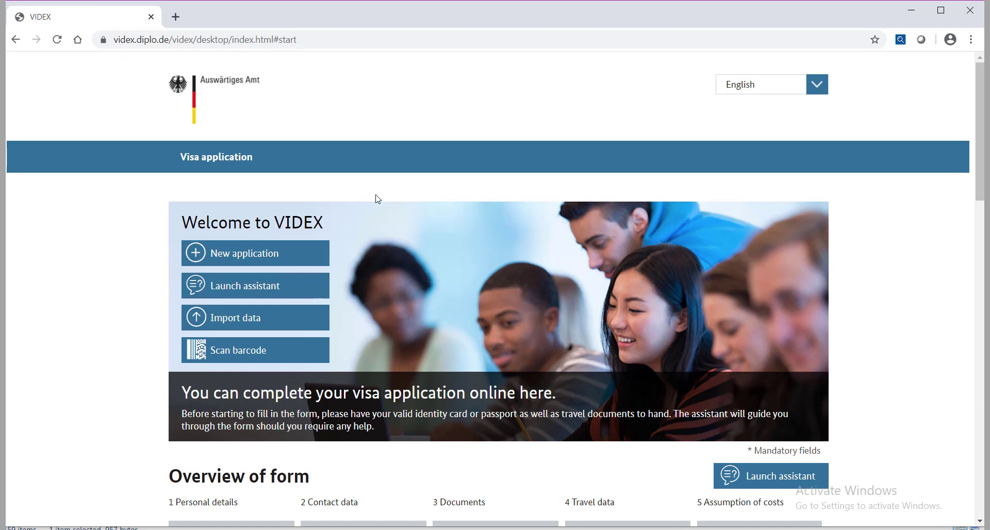
click(224, 328)
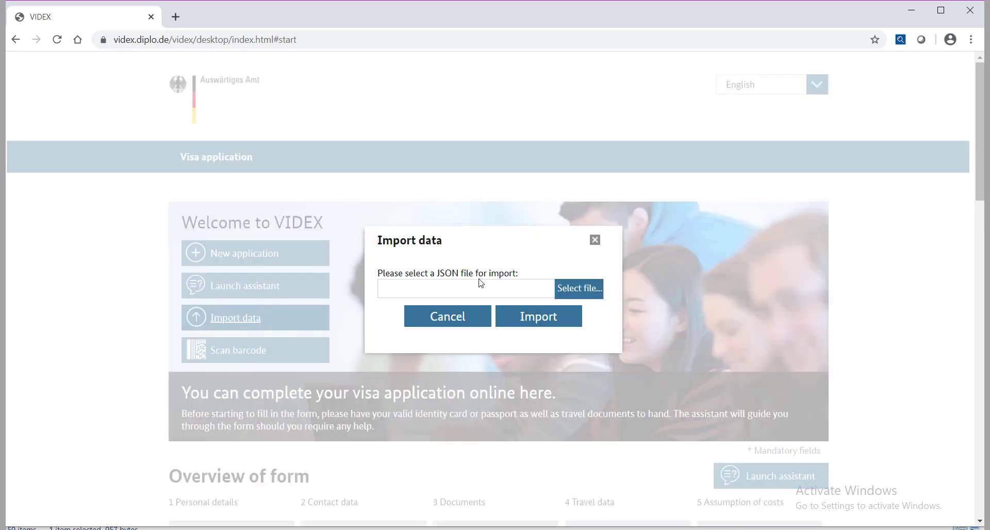
click(582, 290)
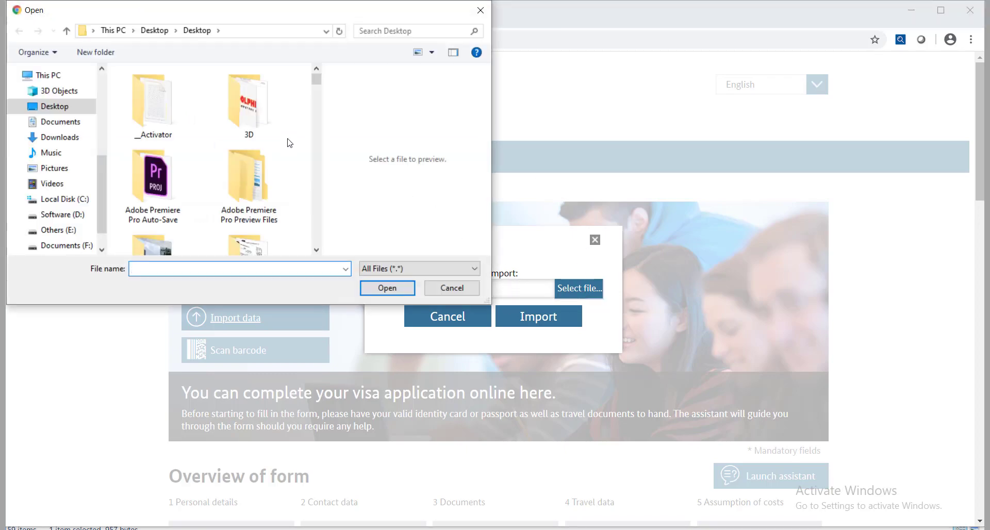
click(59, 137)
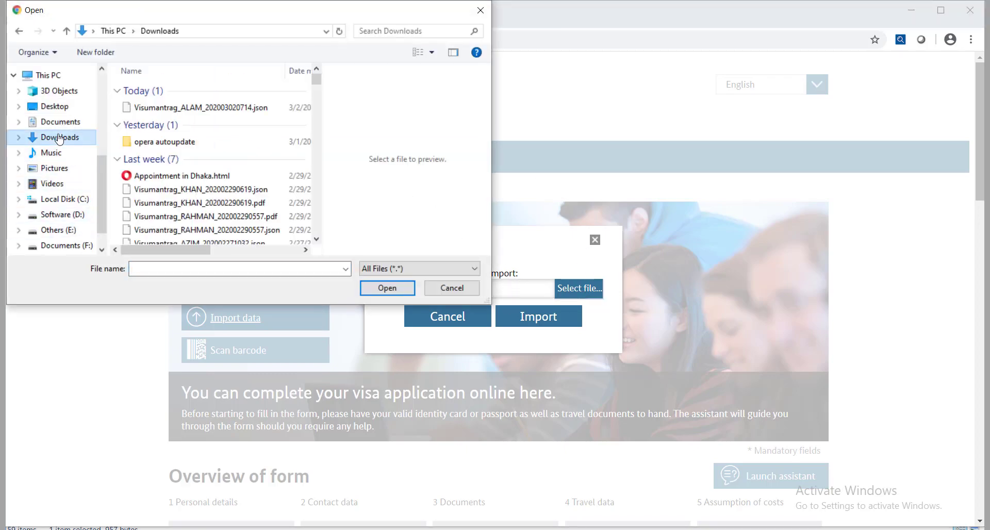
click(184, 112)
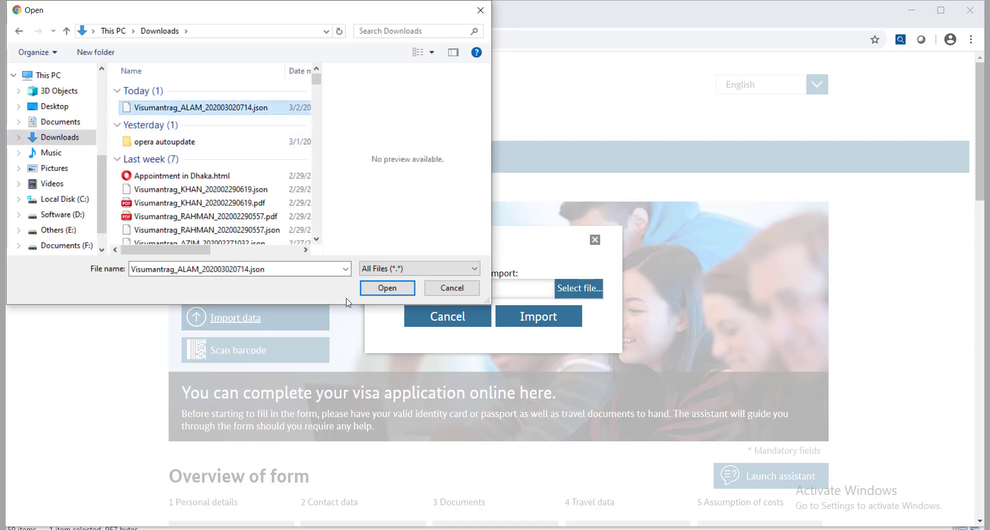
click(389, 288)
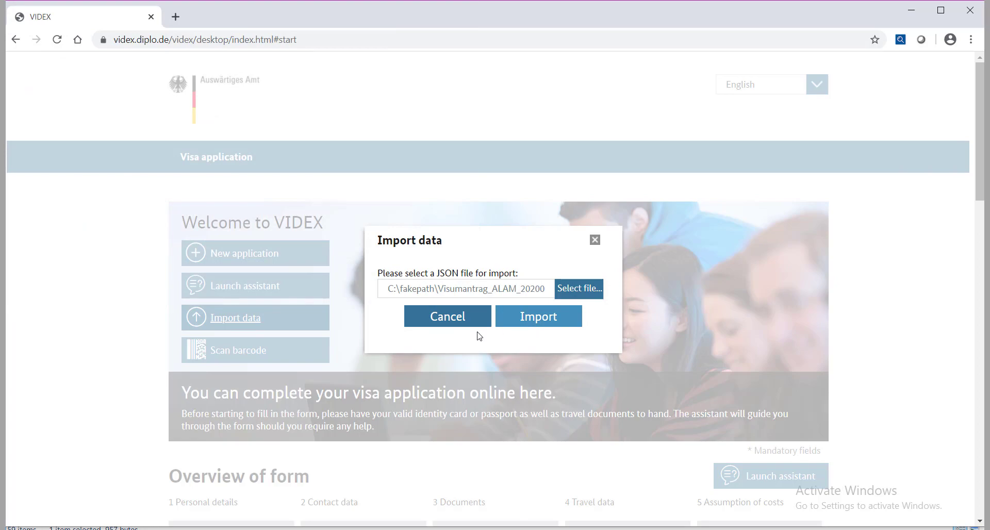
scroll(277, 248, down, 9)
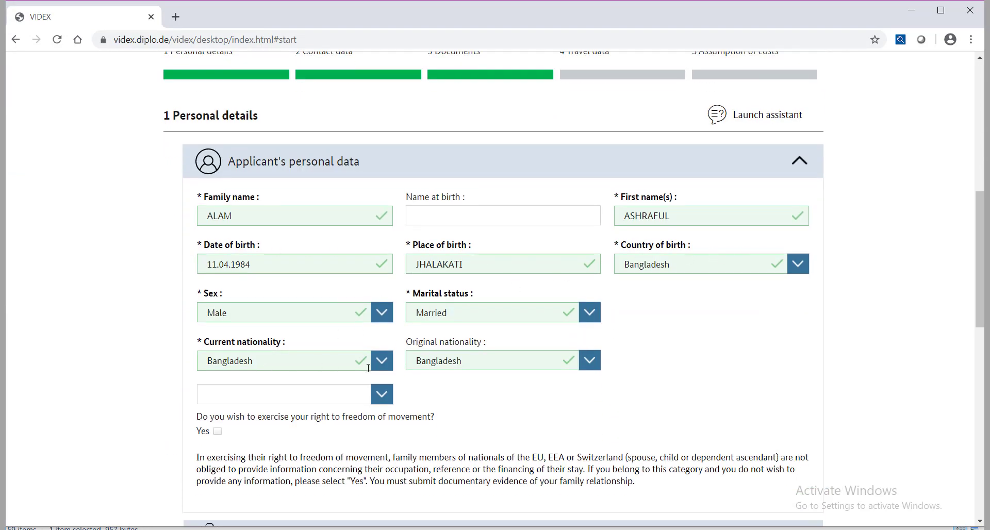
scroll(481, 390, down, 5)
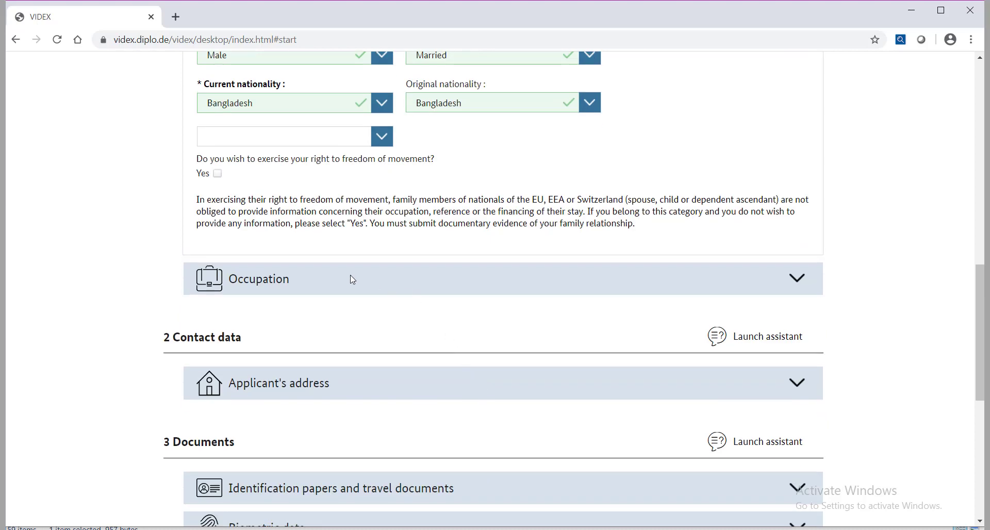
Step: Expand the Occupation, Applicant's address, Identification papers and Biometric data sections to check them
click(818, 283)
scroll(500, 287, down, 5)
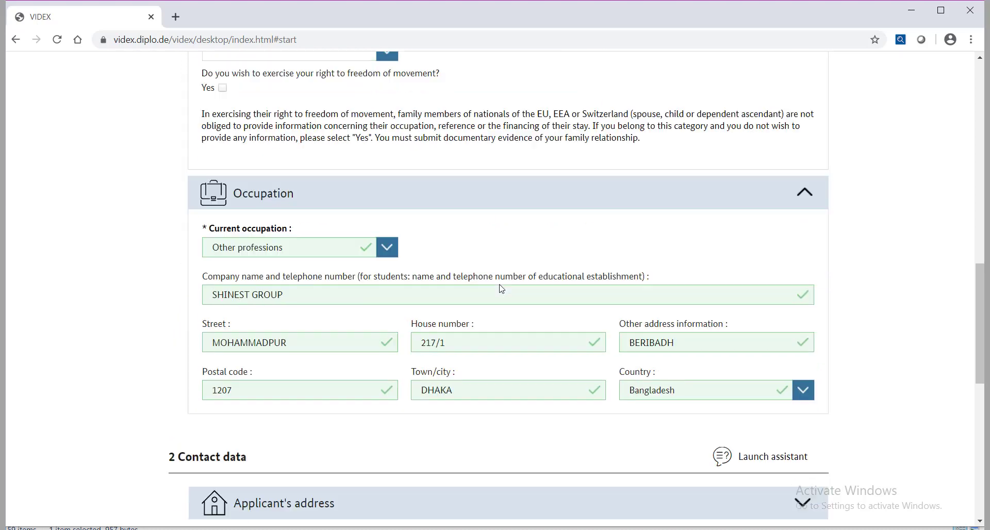
scroll(722, 217, down, 3)
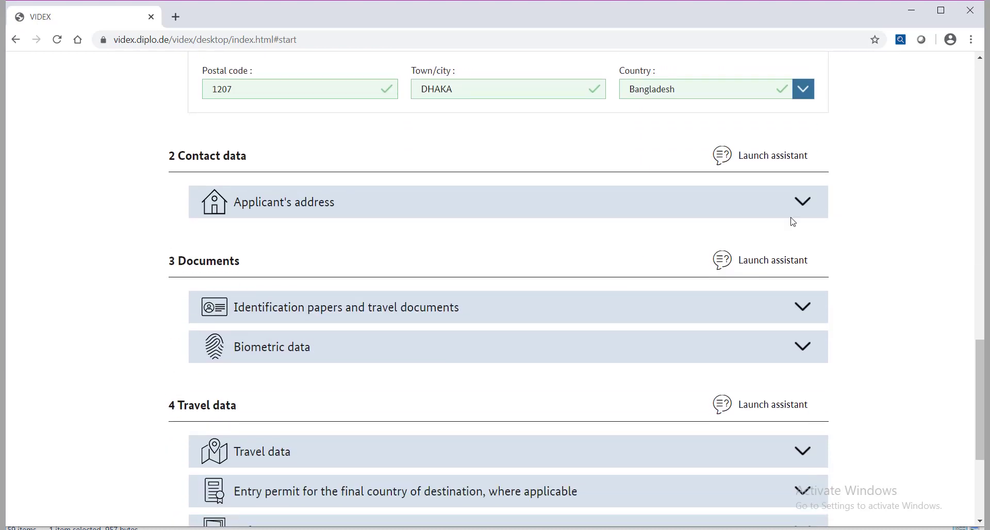
click(807, 213)
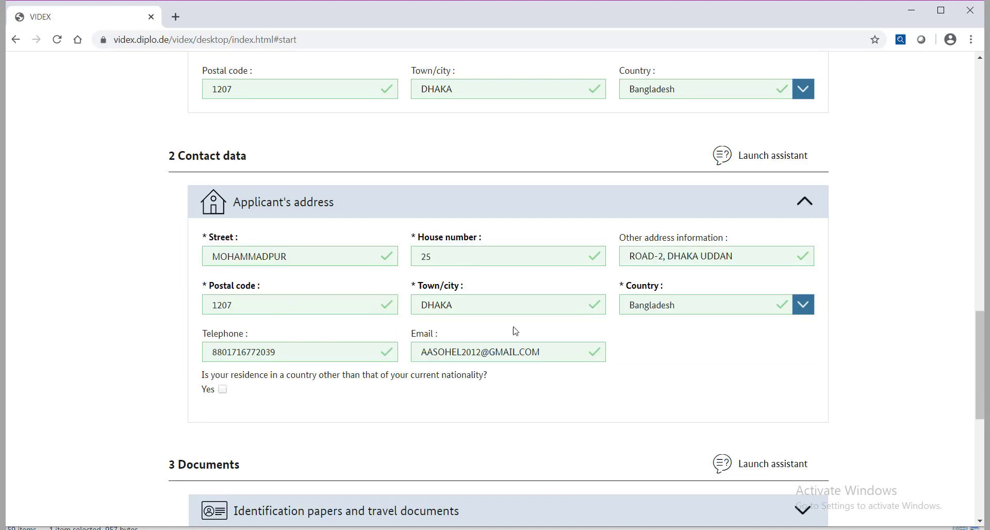
scroll(577, 331, down, 5)
click(800, 252)
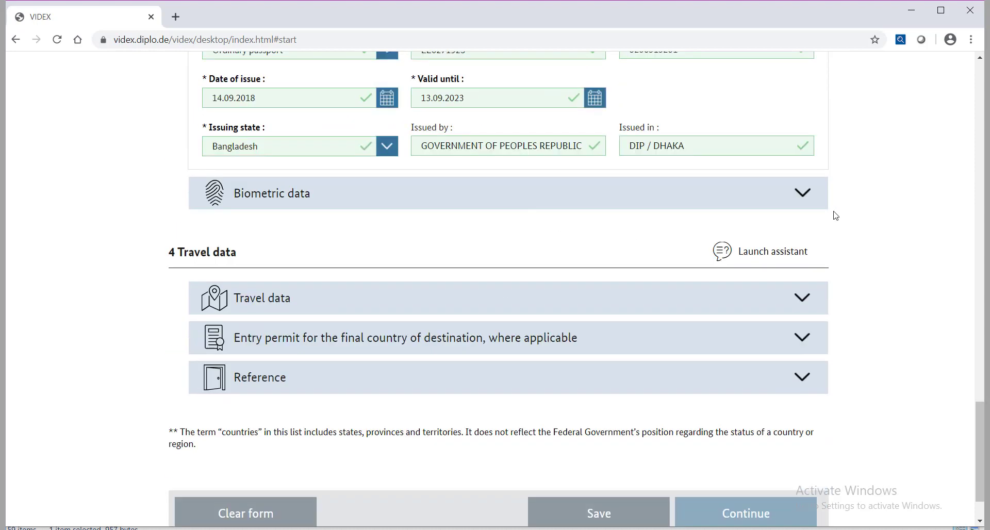
click(769, 202)
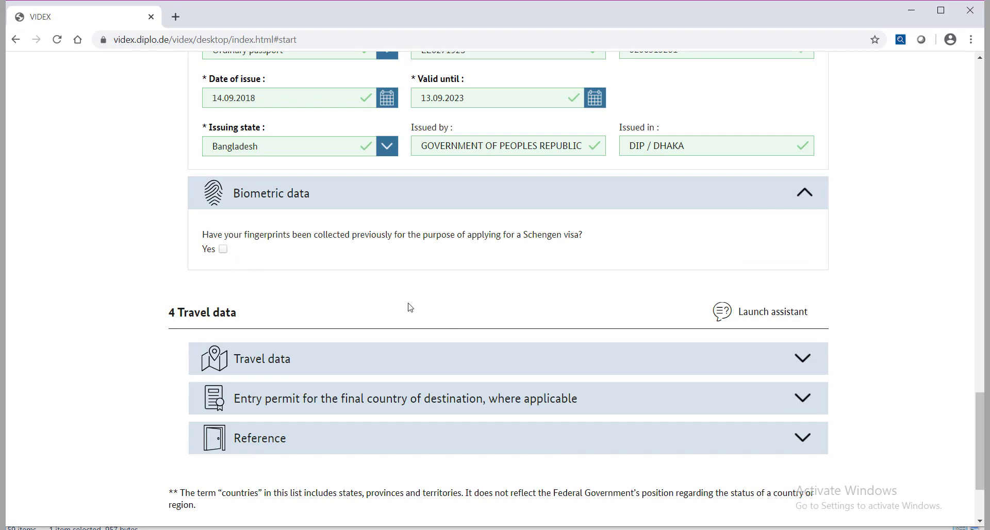
scroll(787, 241, up, 3)
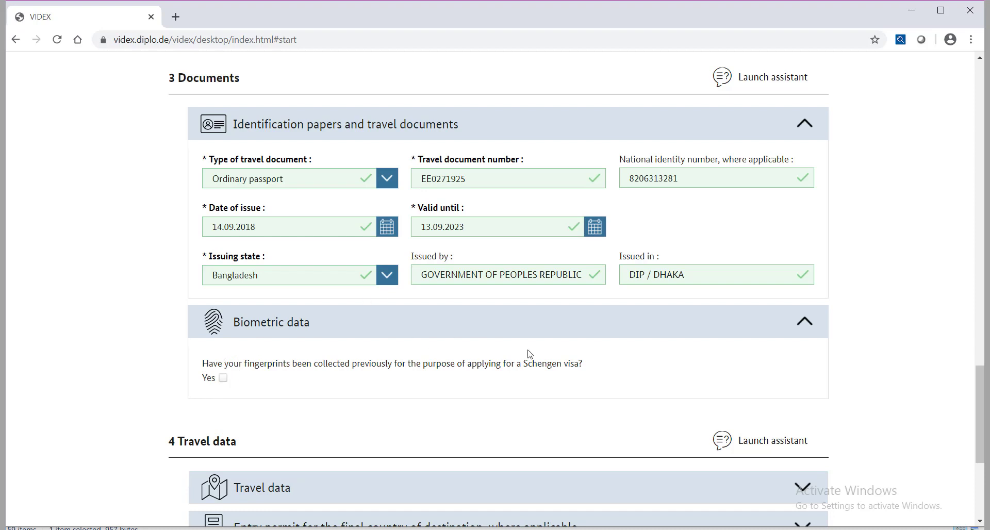
Step: Answer Yes to fingerprints previously collected for a Schengen visa
click(224, 378)
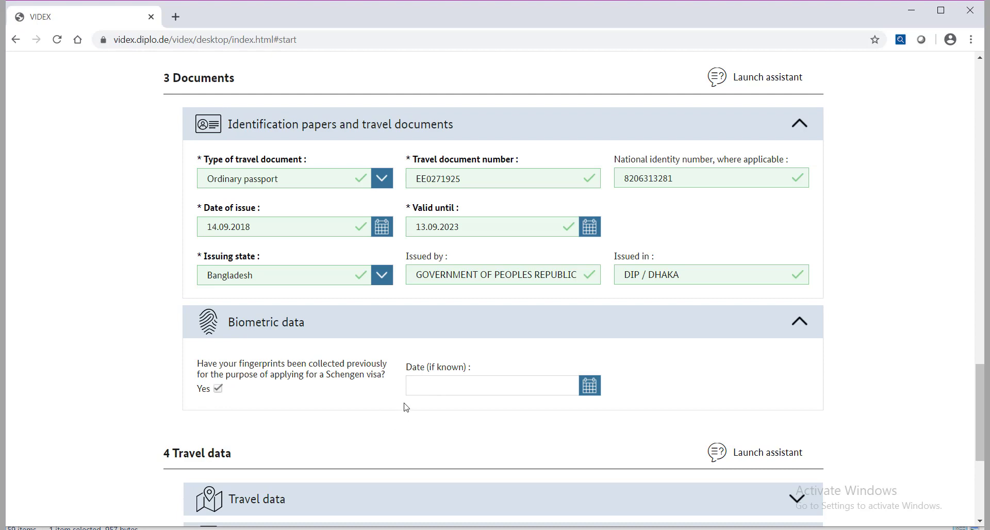
scroll(384, 400, down, 3)
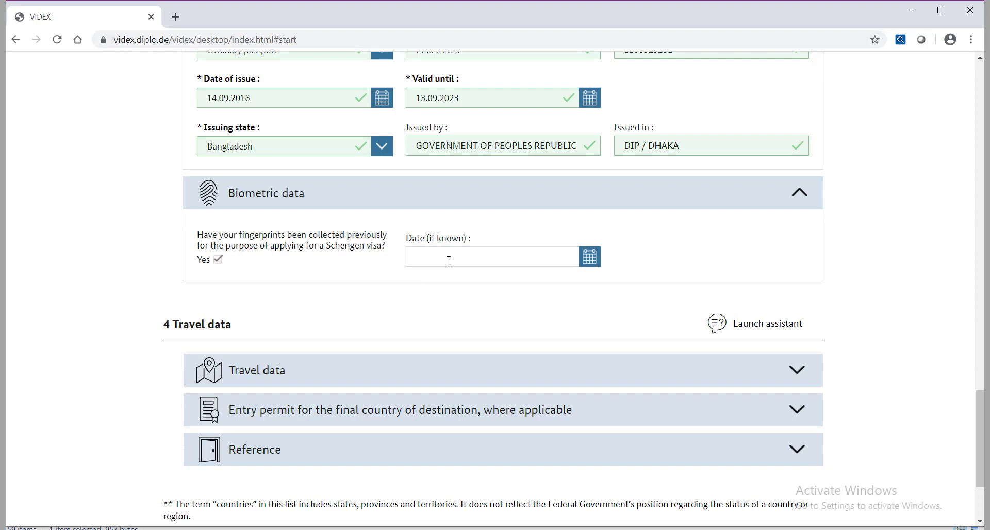
scroll(218, 336, down, 3)
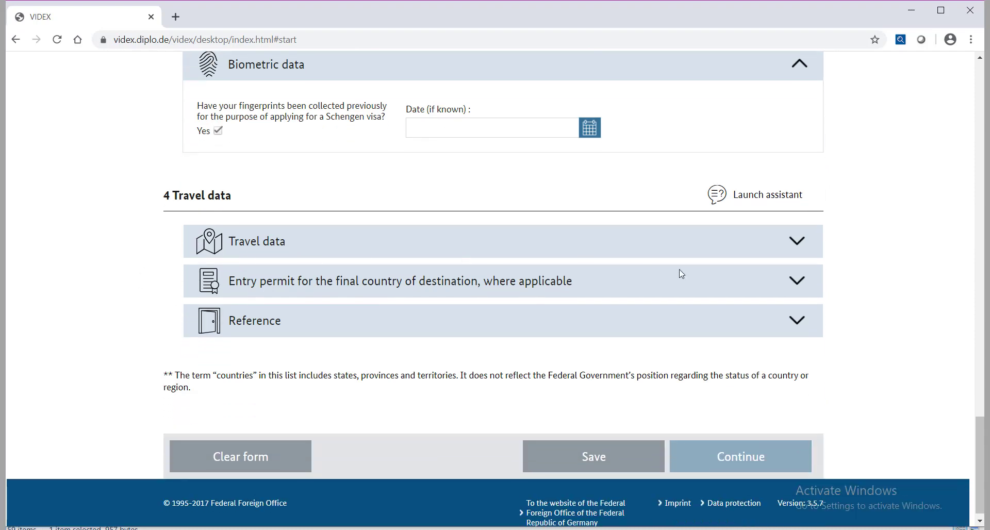
Step: Set the main purpose to Business, specified as 'BUSINESS MEETING WITH TANATEX SERVICE GMBH'
click(803, 246)
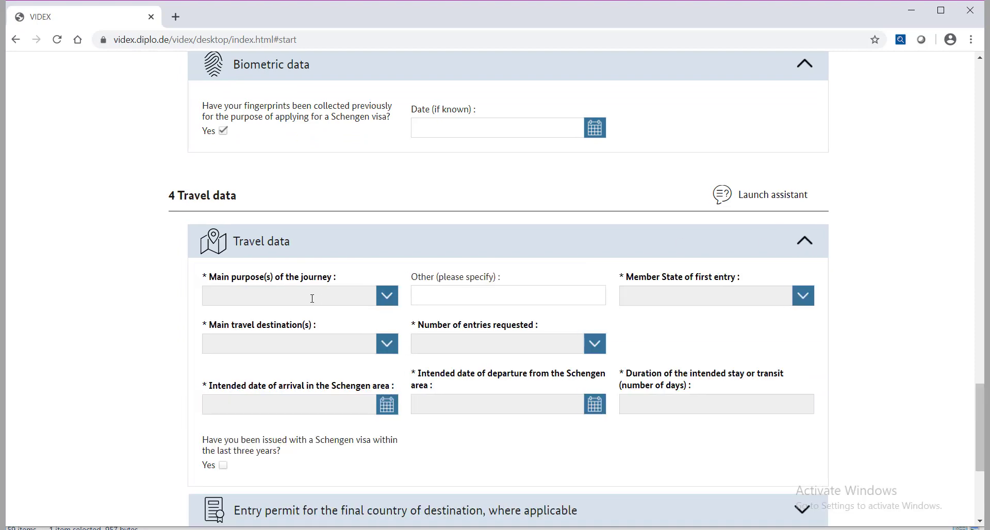
click(387, 299)
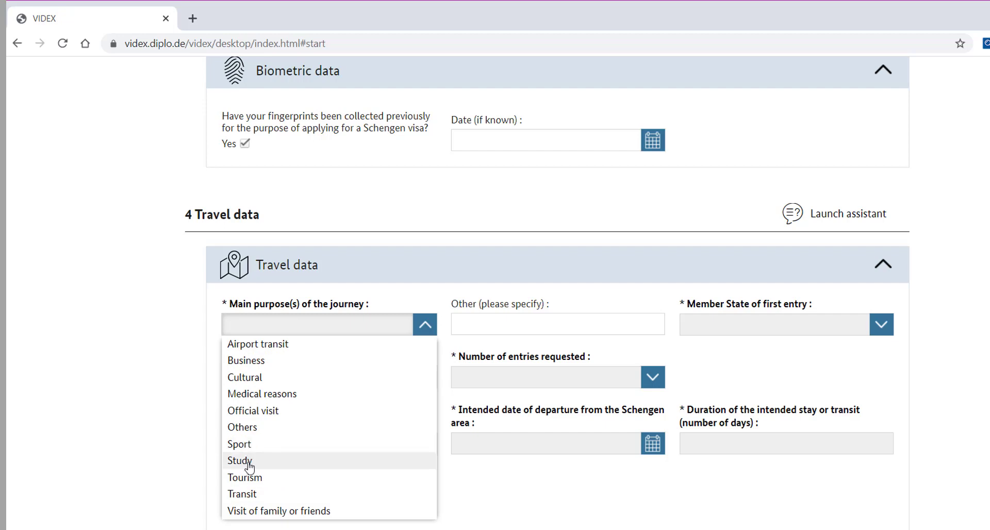
click(258, 360)
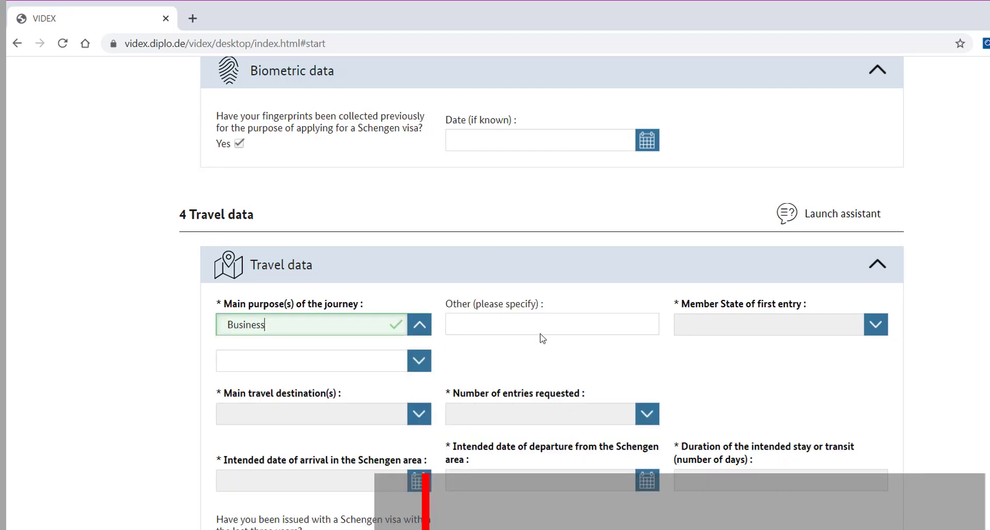
click(489, 319)
text(B)
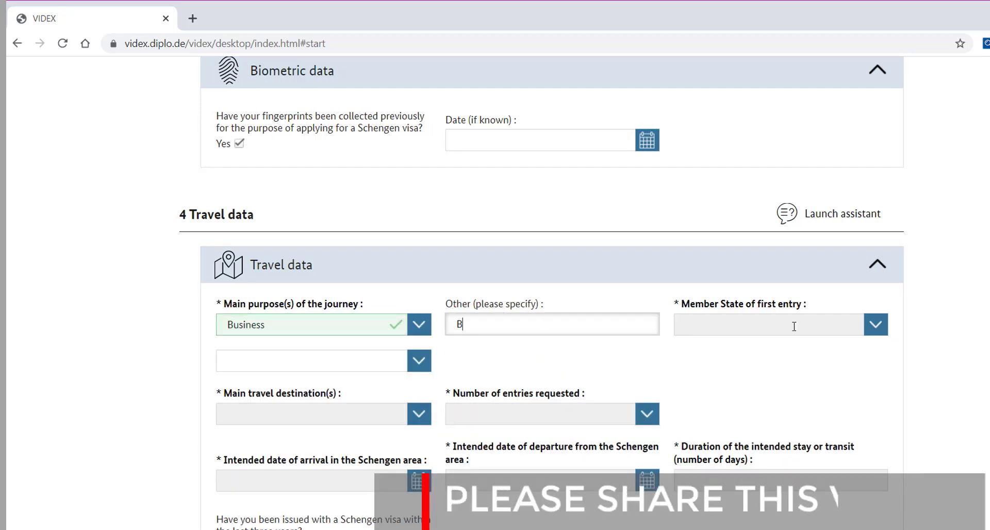
text(USINESS MEETI)
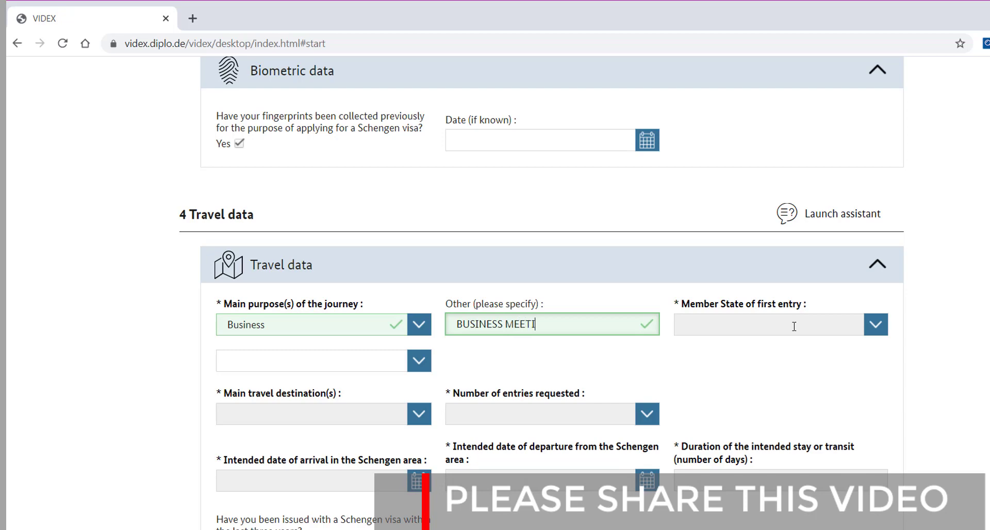
text(NG WITH)
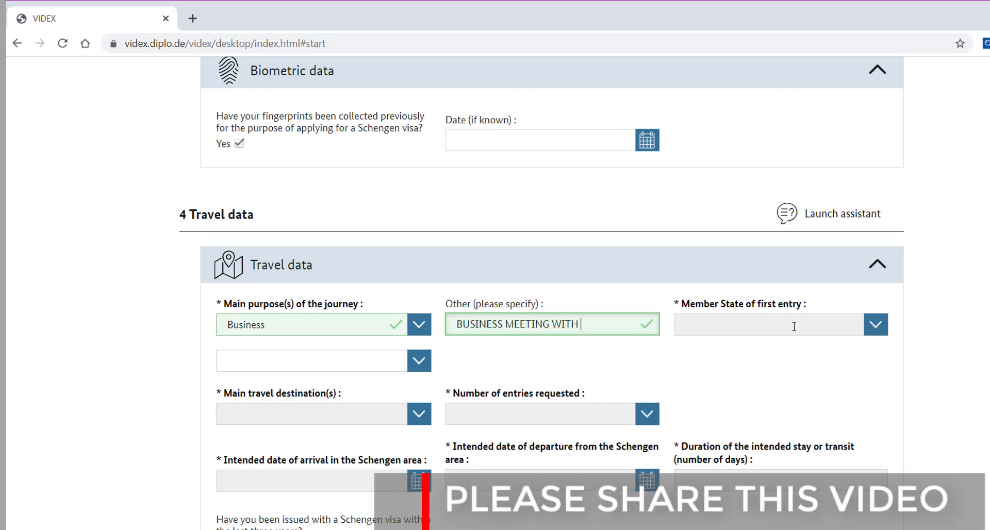
text( TANATEX S)
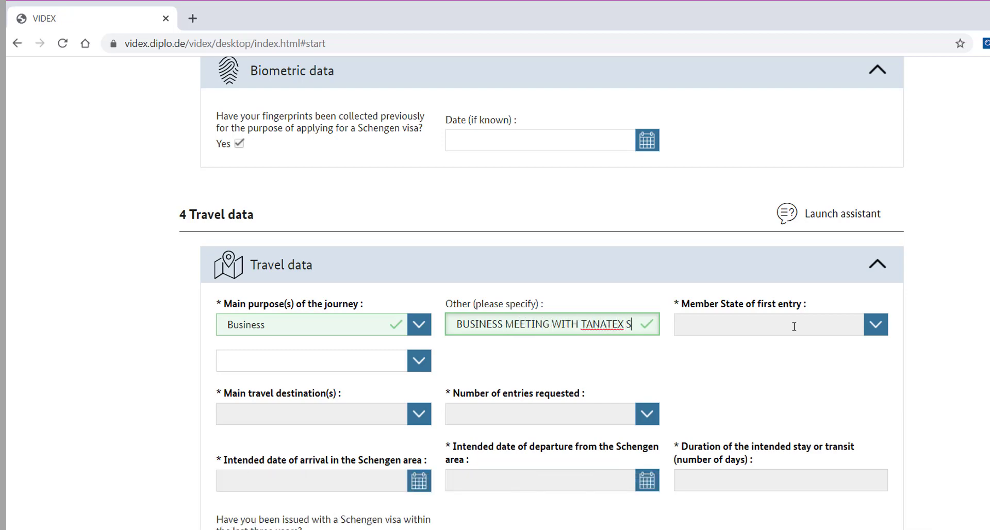
text(ERVICE GM)
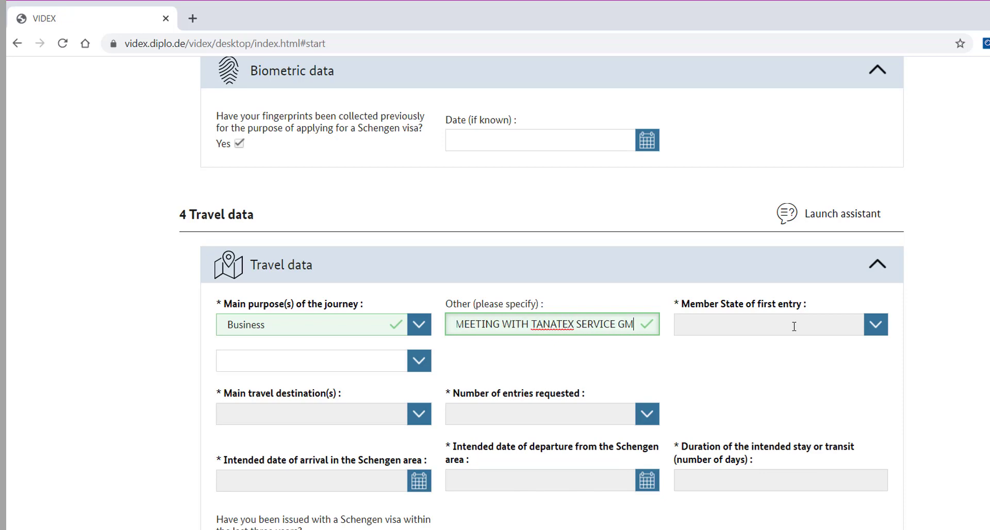
text(BH)
Step: Choose Germany as the Member State of first entry
click(794, 326)
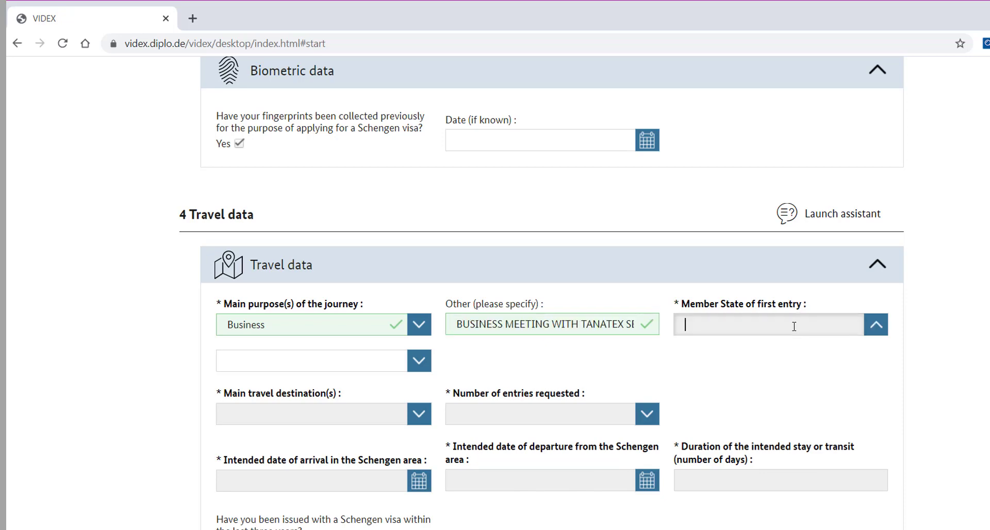
text(G)
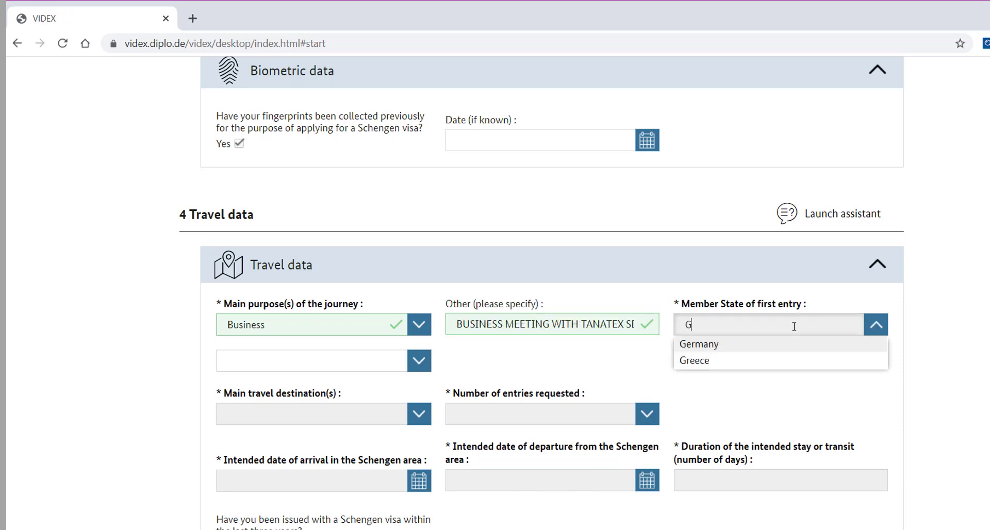
key(Down)
key(Return)
scroll(795, 327, down, 4)
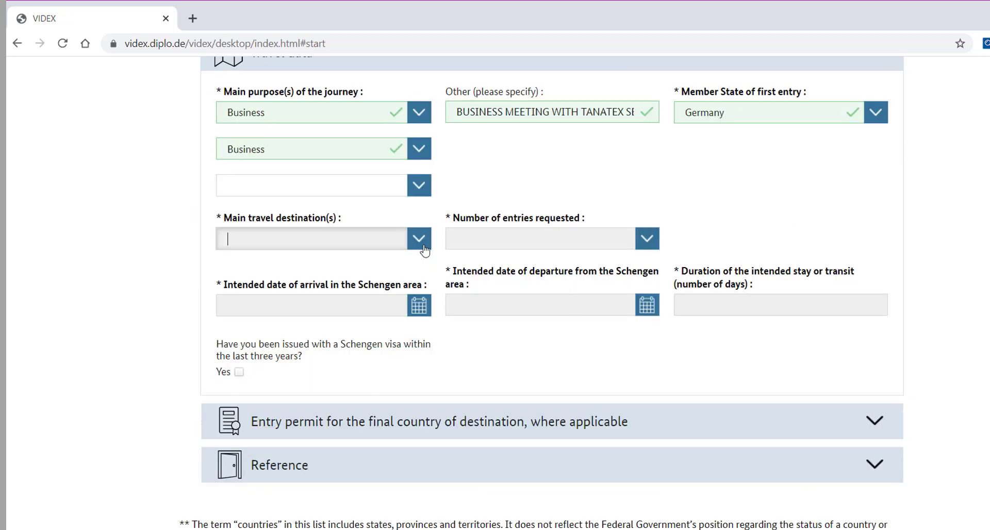
Step: Add Germany, Denmark and Spain as destinations and request Multiple entries
click(420, 242)
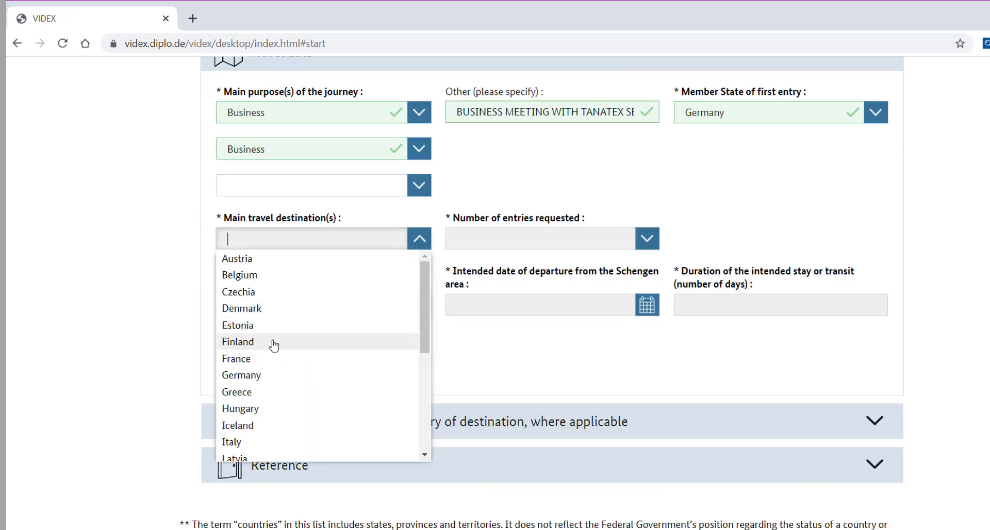
scroll(277, 357, down, 1)
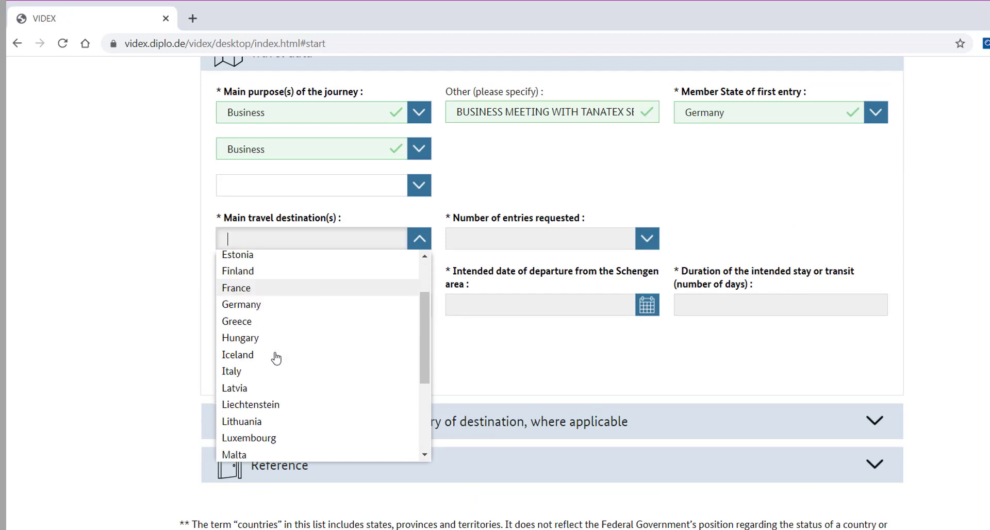
click(262, 313)
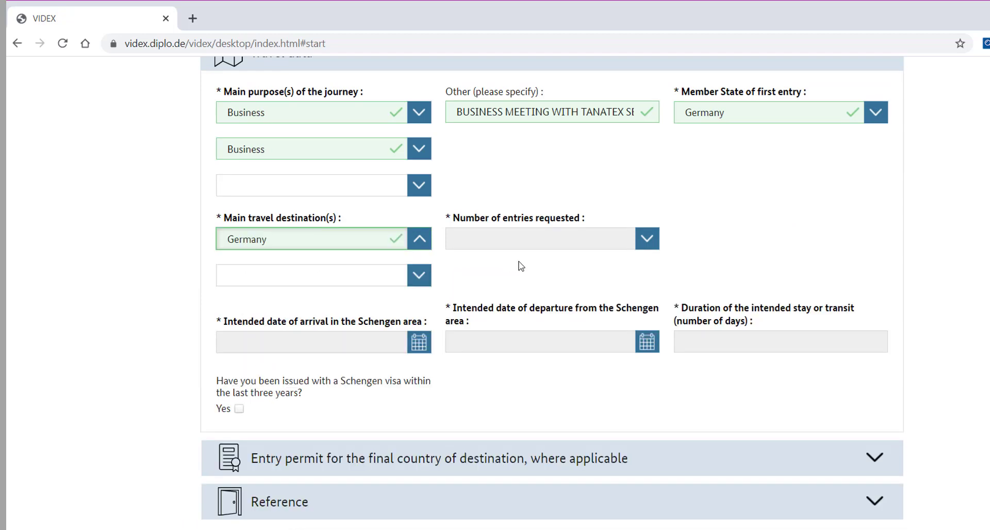
click(639, 237)
click(446, 245)
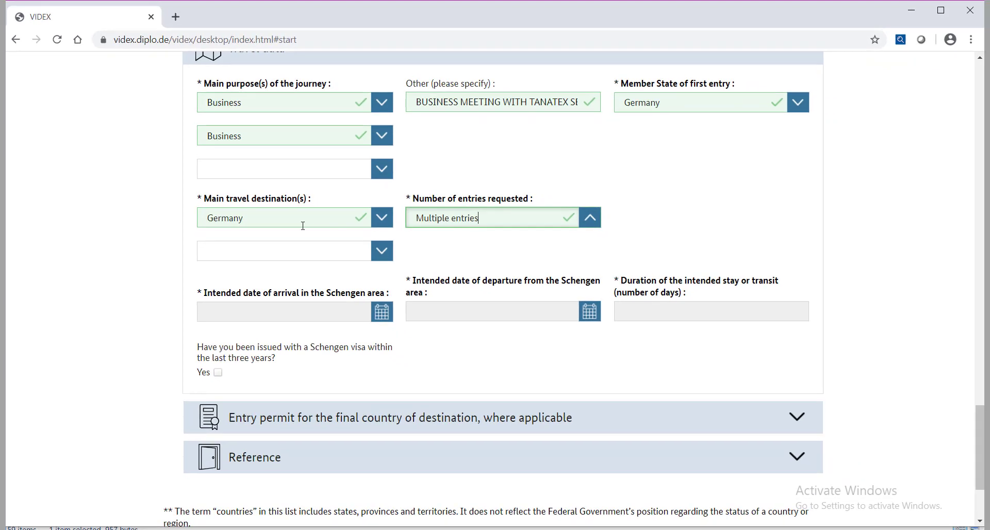
click(370, 250)
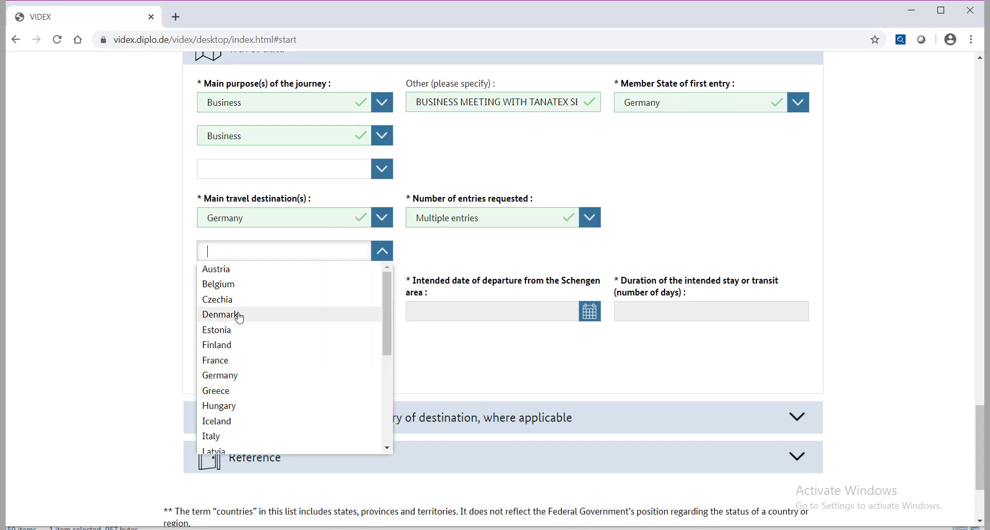
click(239, 315)
click(255, 285)
text(SPA)
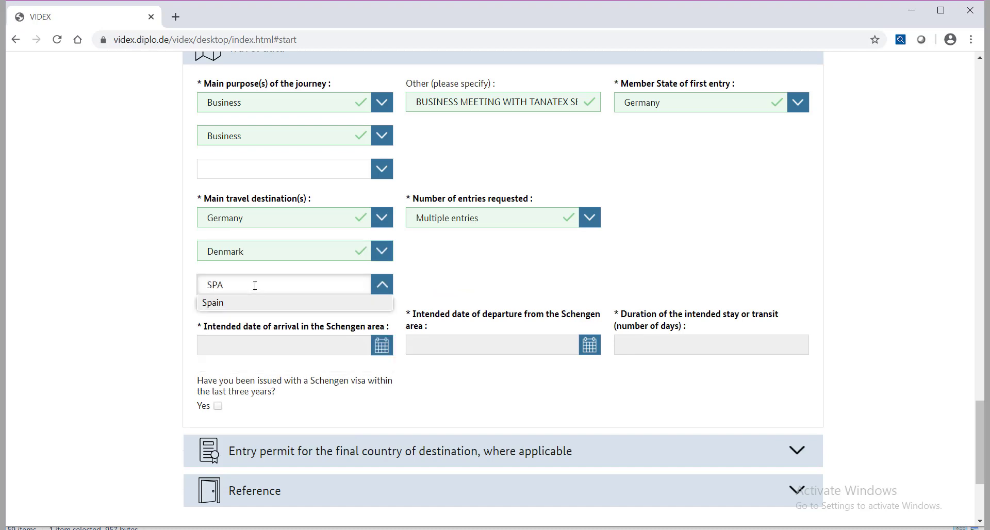
key(Return)
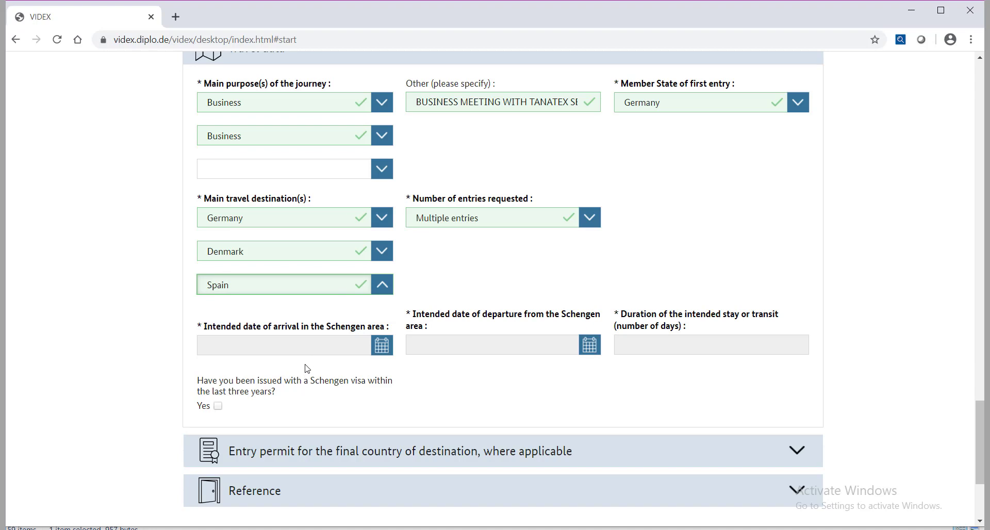
Step: Enter arrival 20.04.2020, departure 05.05.2020 and a 16-day stay
click(263, 344)
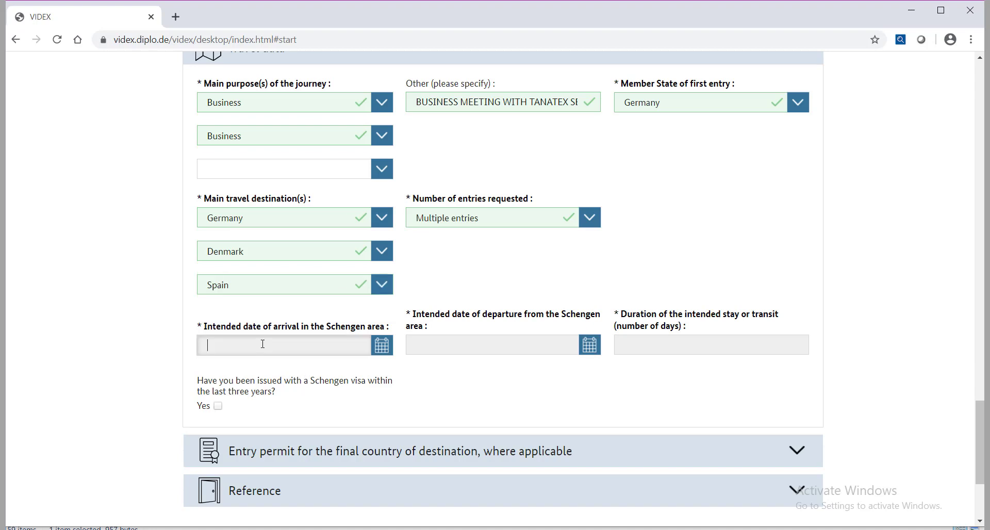
text(20.04)
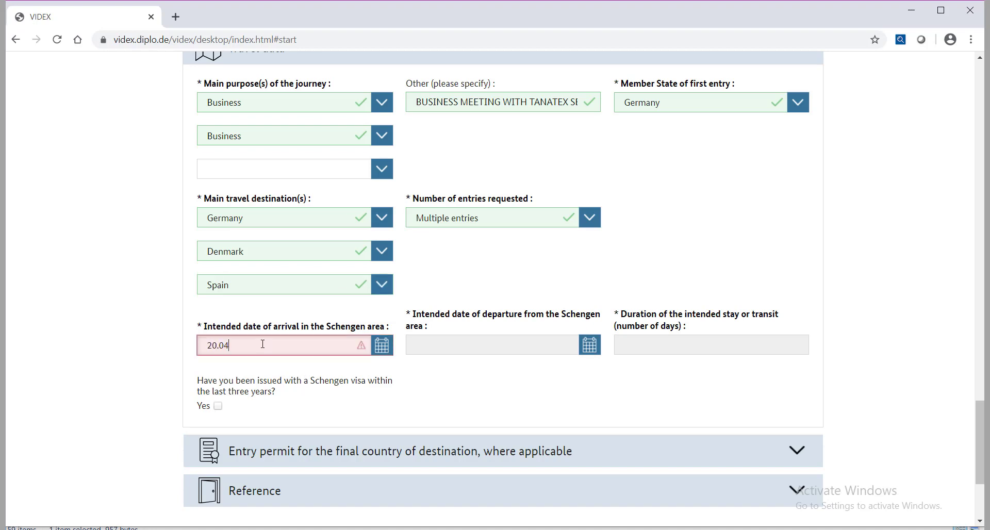
text(.2020)
key(Tab)
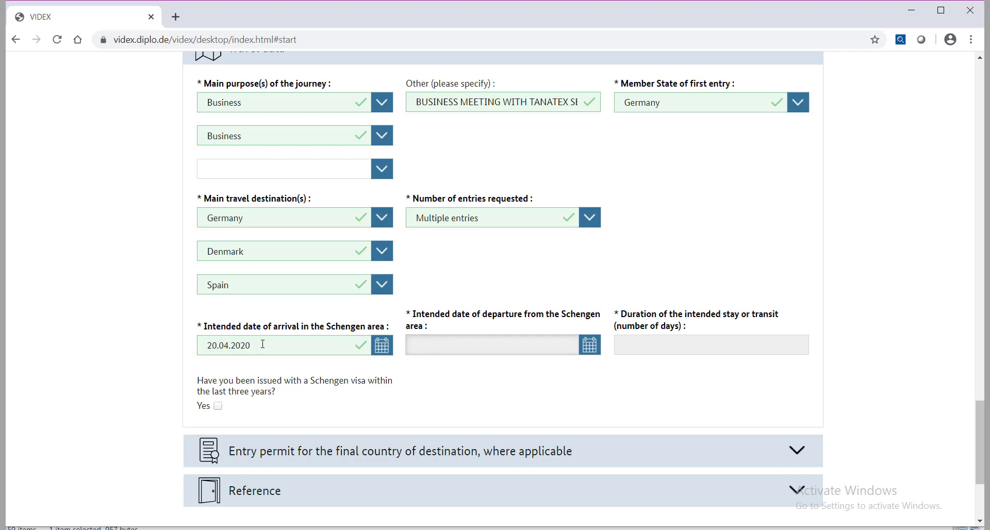
text(05.05.2)
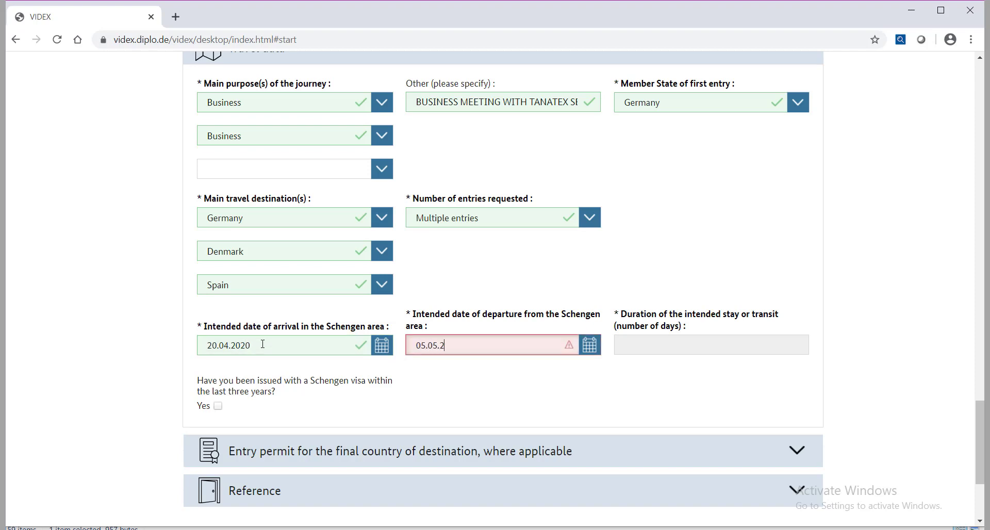
text(020)
key(Tab)
text(16)
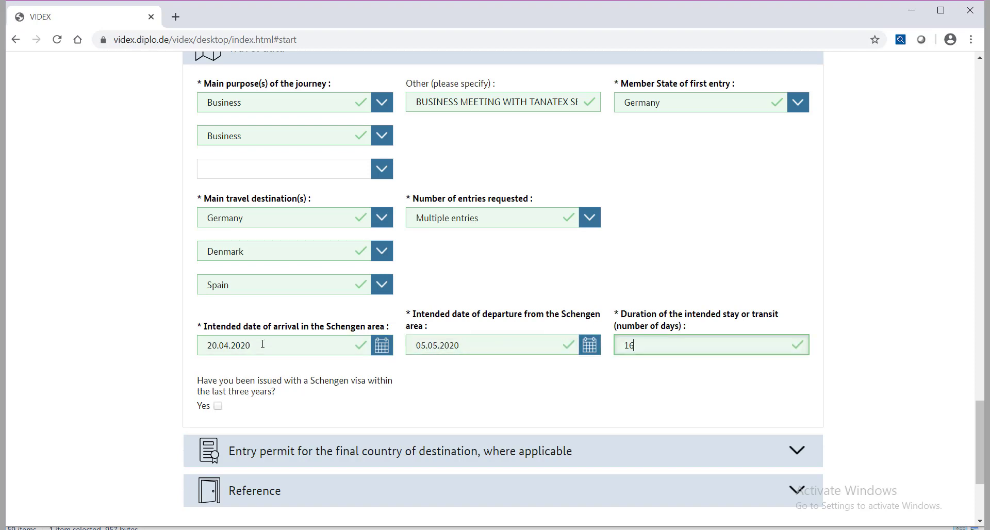
Step: Record a previous Schengen visa valid from 26.06.2017 until 23.07.2017
click(219, 407)
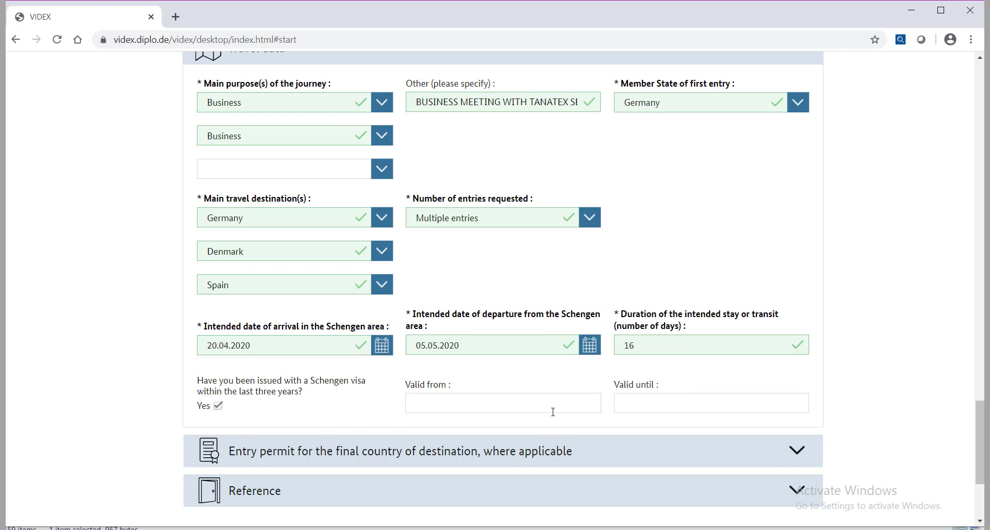
click(469, 406)
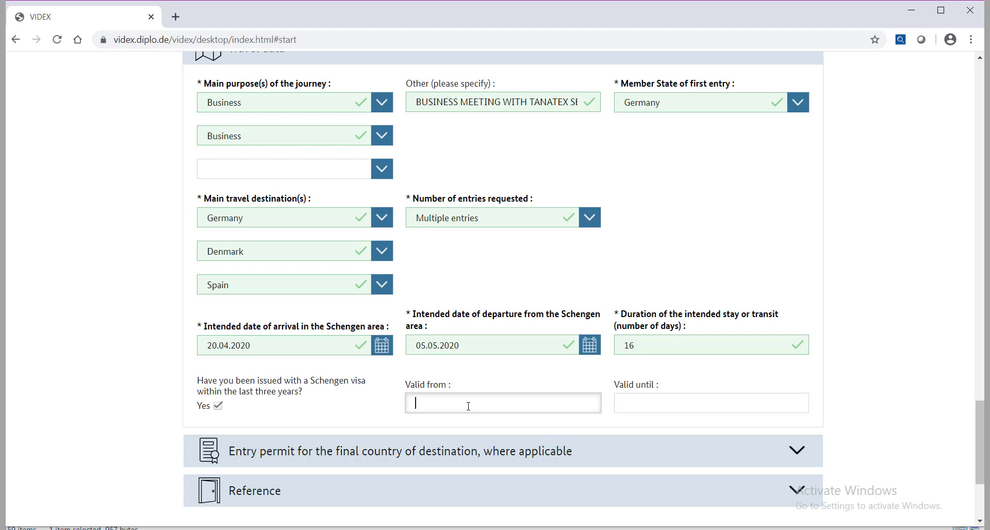
text(26)
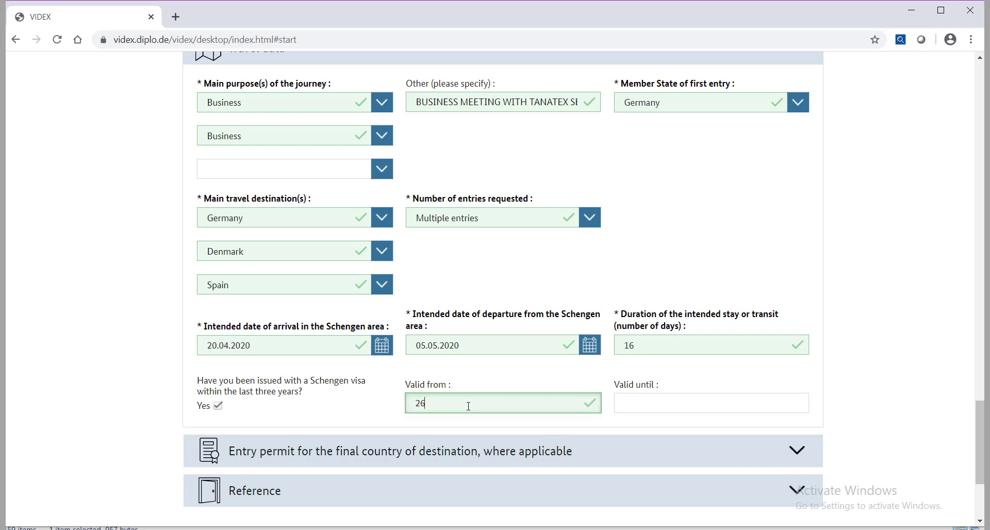
text(.06.2017)
key(Tab)
text(23.07.2017)
scroll(361, 382, down, 3)
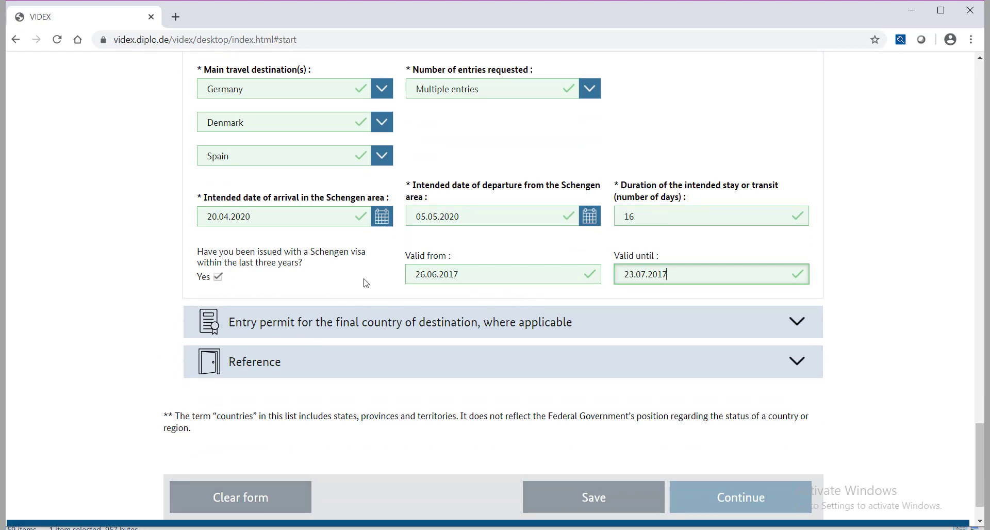
scroll(800, 316, down, 2)
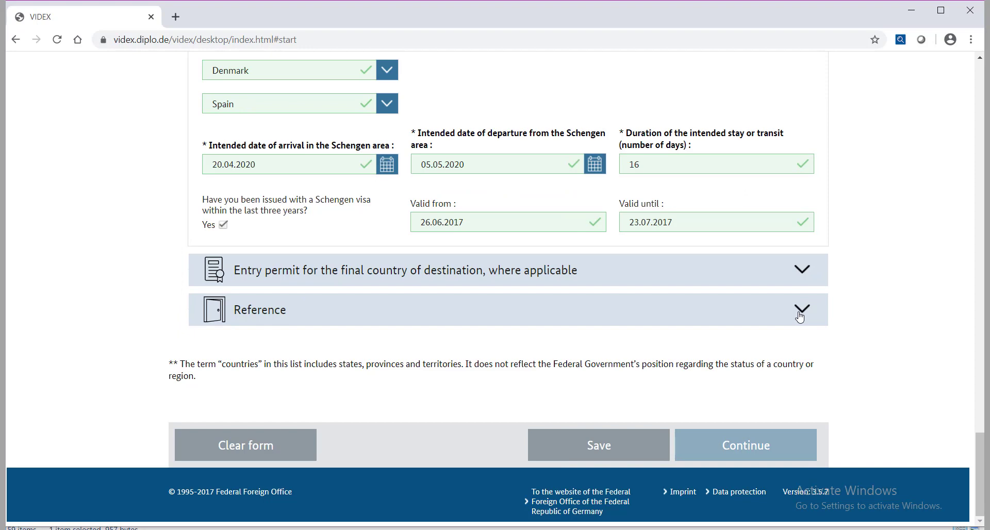
Step: Make an inviting organisation/company the reference type and enter TANATEX SERVICE GMBH as the organisation
click(800, 316)
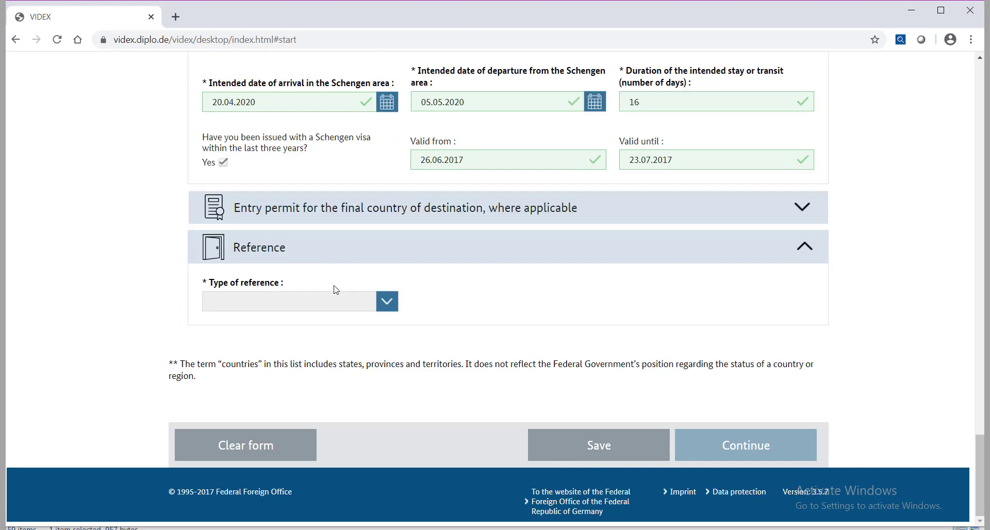
click(381, 304)
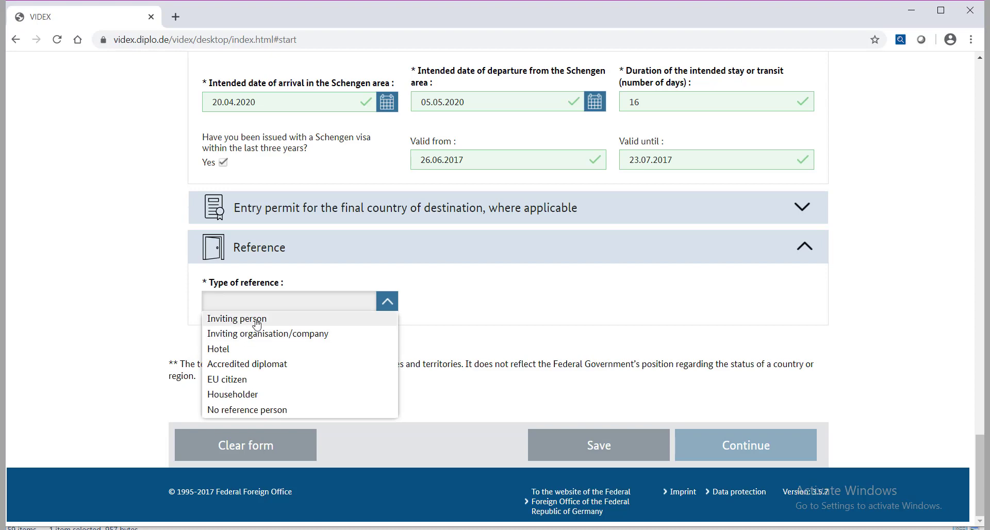
click(286, 335)
click(288, 268)
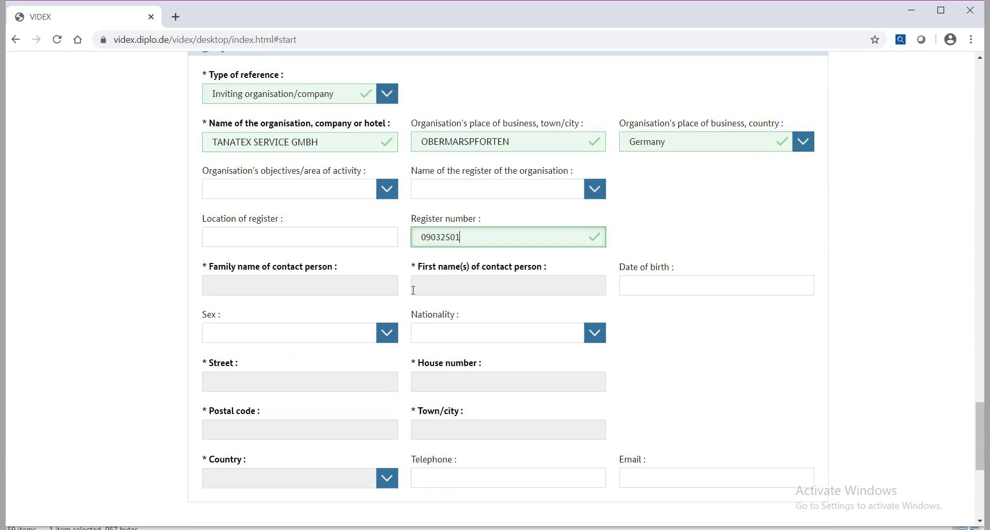
Step: Fill in the contact person's family name and the organisation's e-mail, then expand Travel and living costs
click(224, 285)
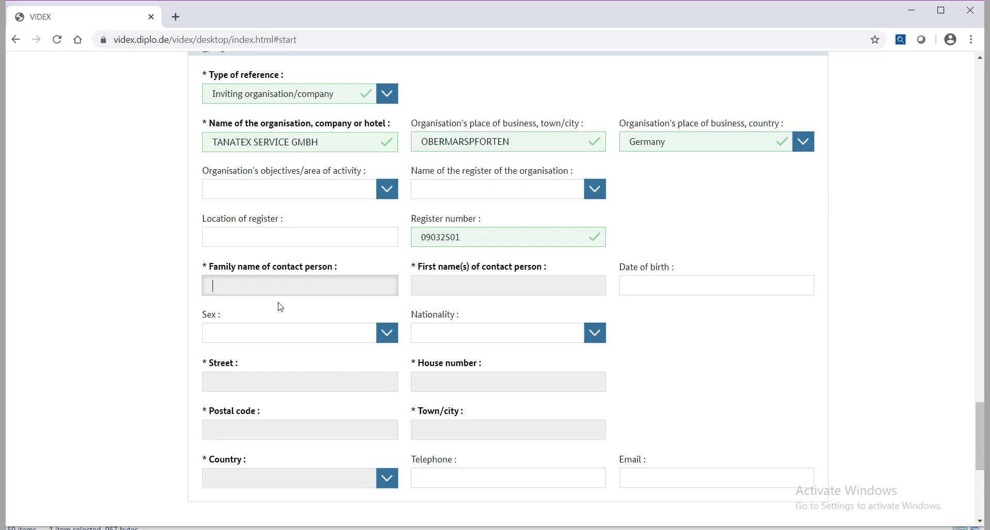
text(GN)
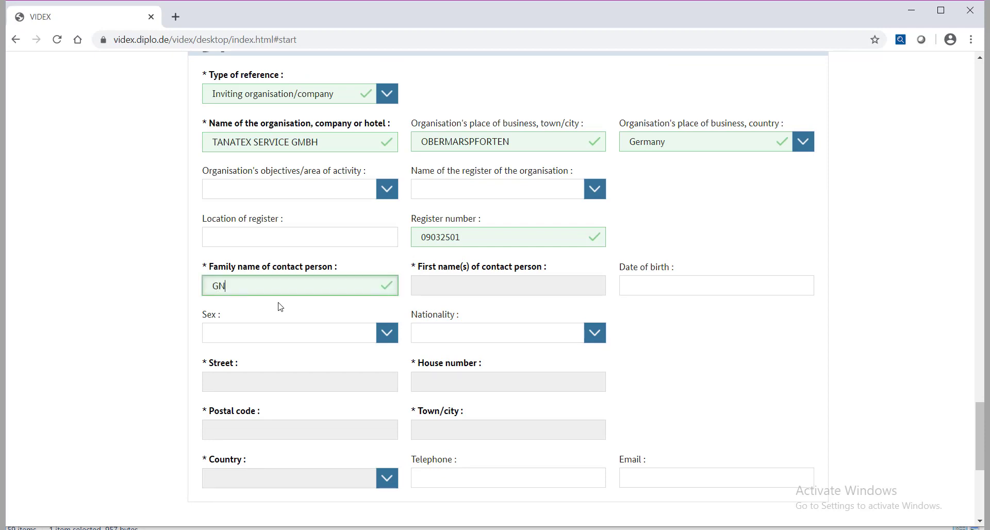
text(ALIA)
text(N)
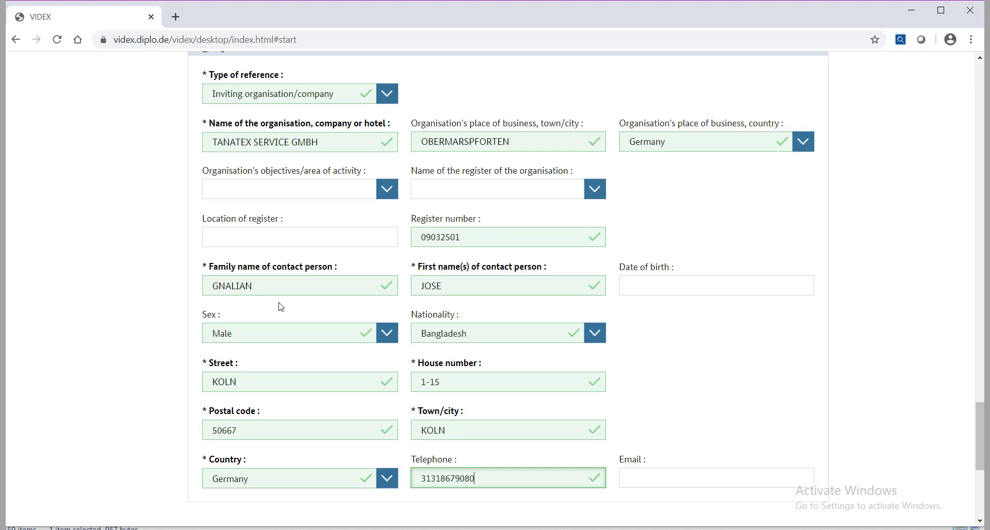
scroll(716, 305, down, 4)
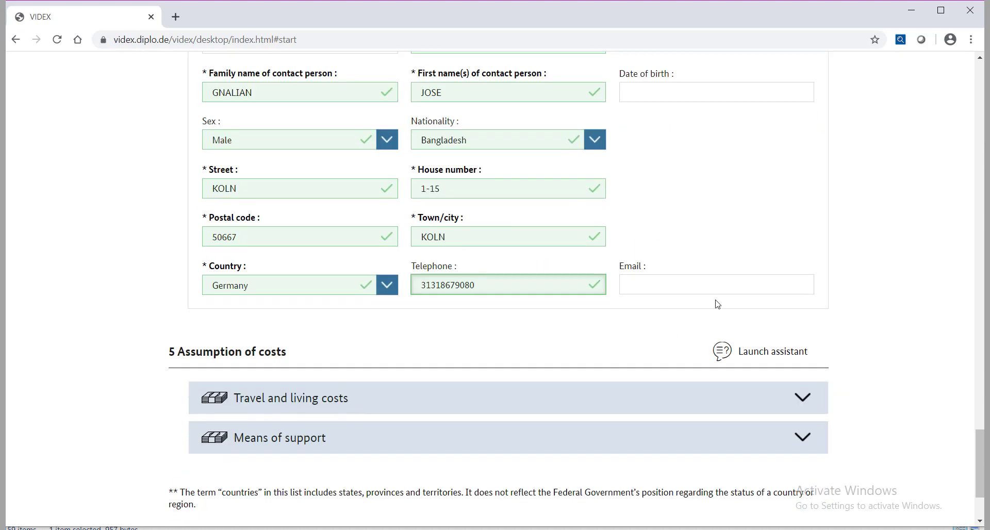
click(687, 287)
key(ctrl+v)
scroll(688, 290, down, 3)
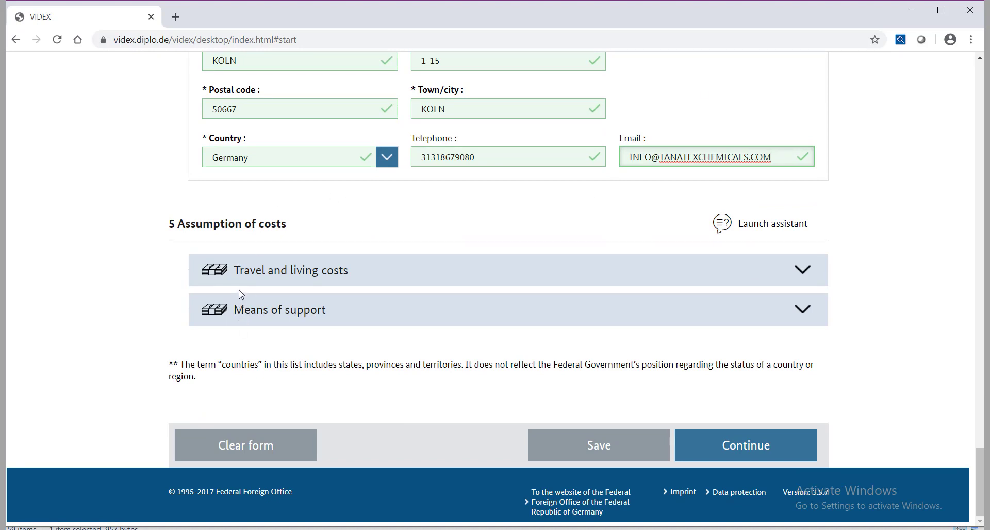
click(802, 270)
scroll(304, 271, down, 3)
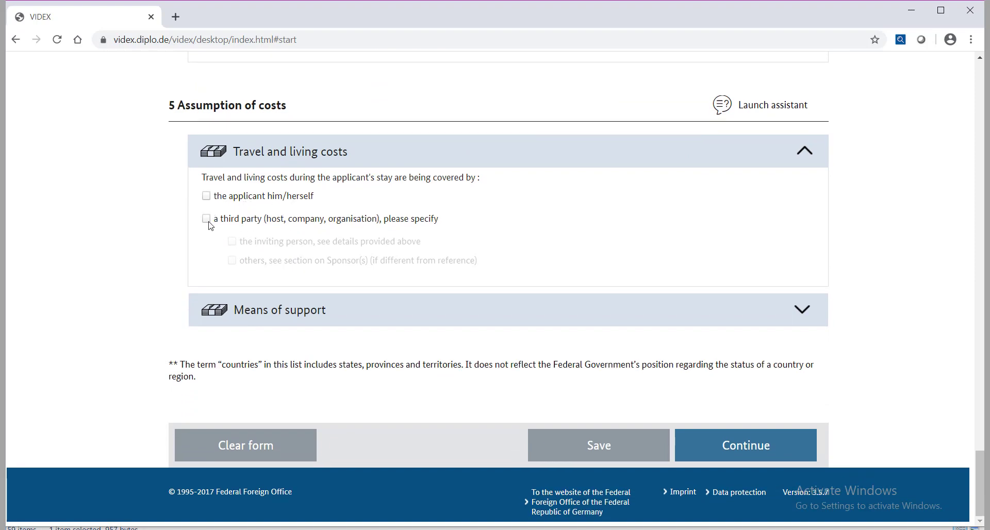
Step: Declare that a third party, named in the Sponsor(s) section, covers the travel costs
click(208, 222)
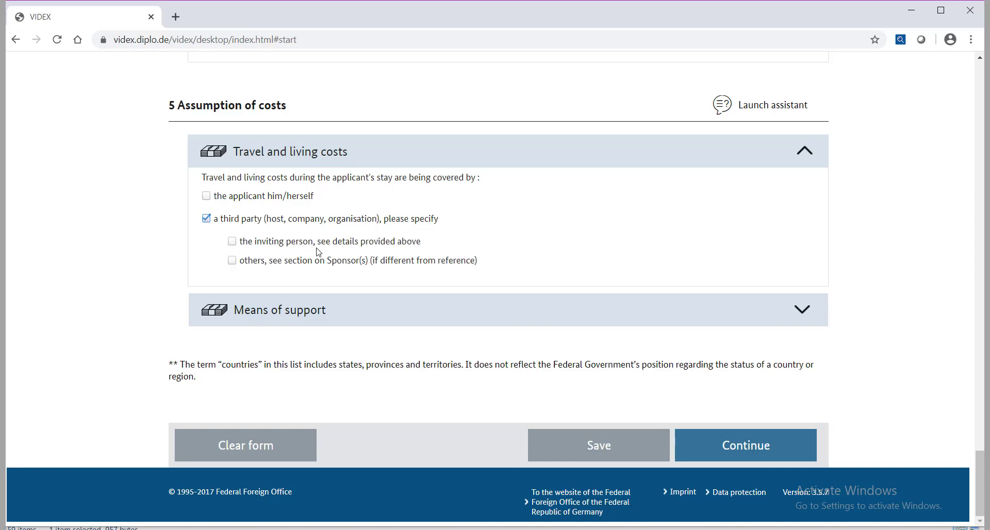
click(232, 262)
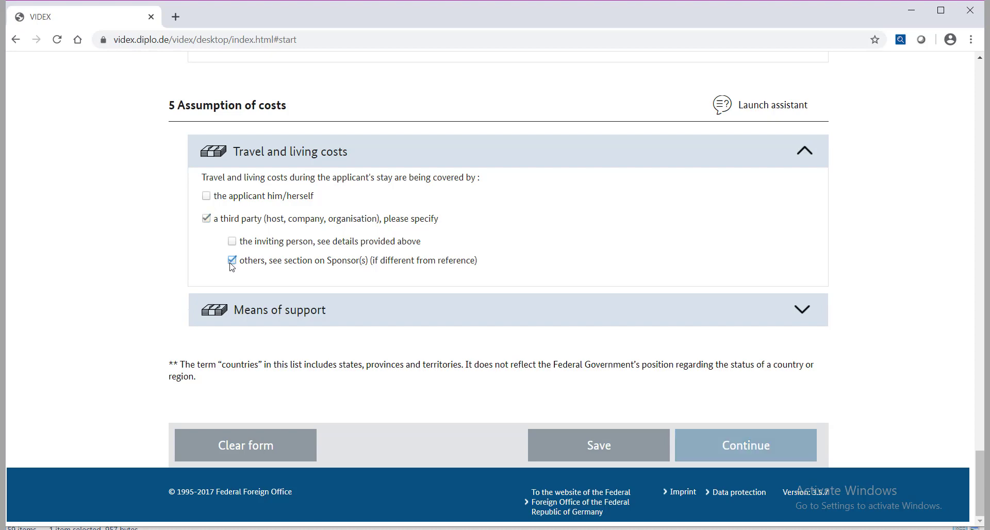
scroll(330, 277, down, 1)
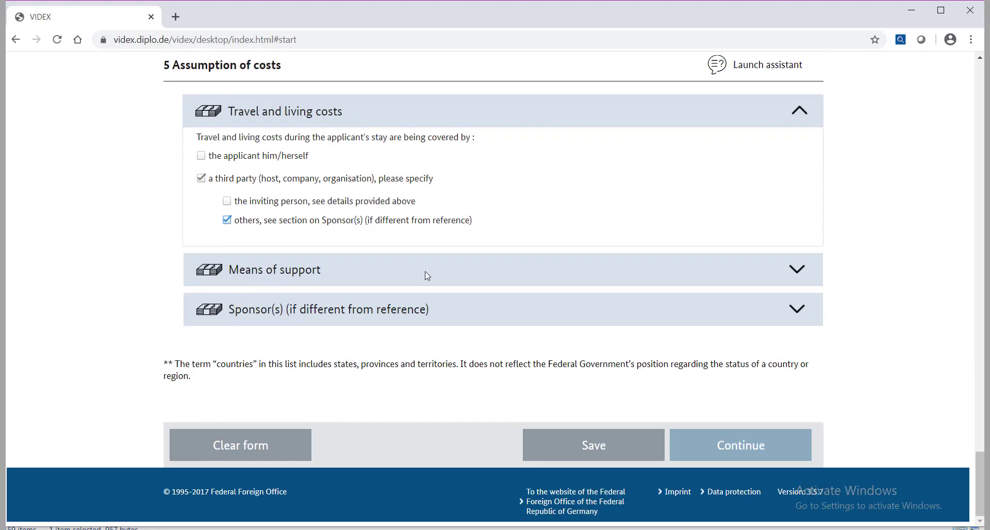
Step: Tick Cash and Credit card as means of support and expand the Sponsor(s) section
click(797, 283)
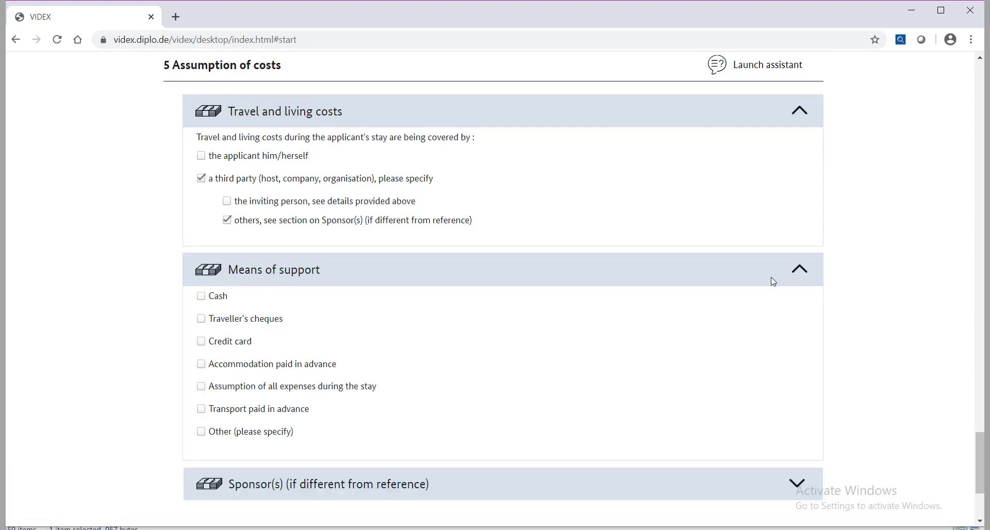
click(206, 297)
click(206, 341)
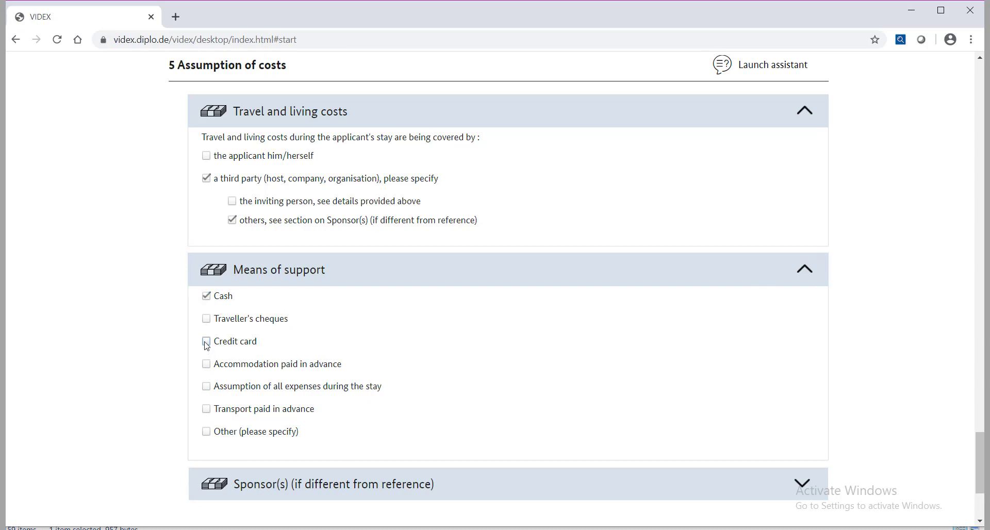
scroll(308, 326, down, 1)
scroll(308, 325, down, 3)
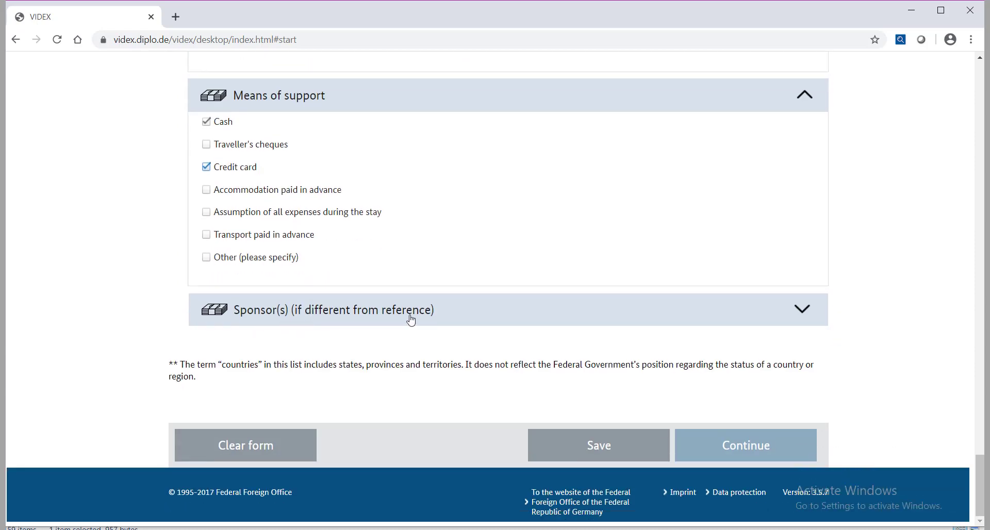
click(804, 309)
scroll(351, 301, down, 1)
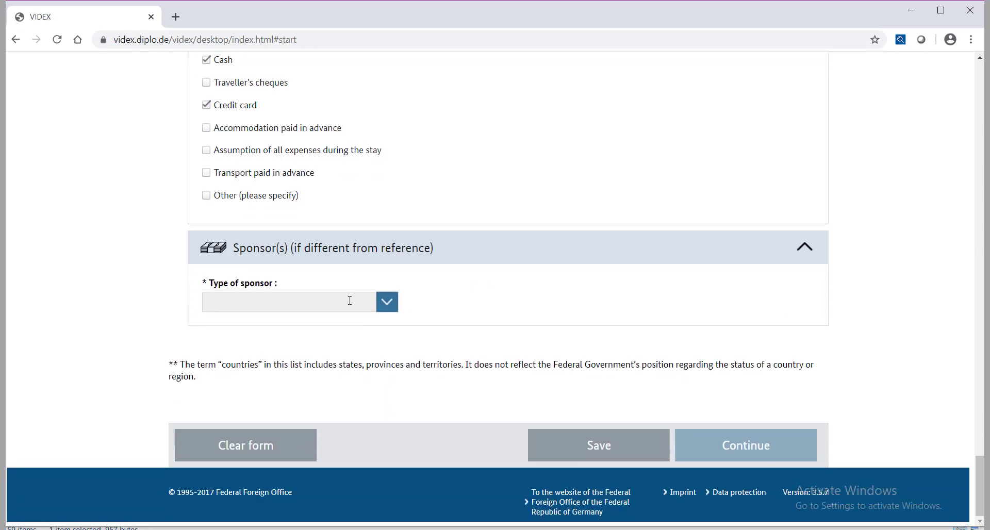
Step: Set the sponsor type to Organisation/company
click(390, 303)
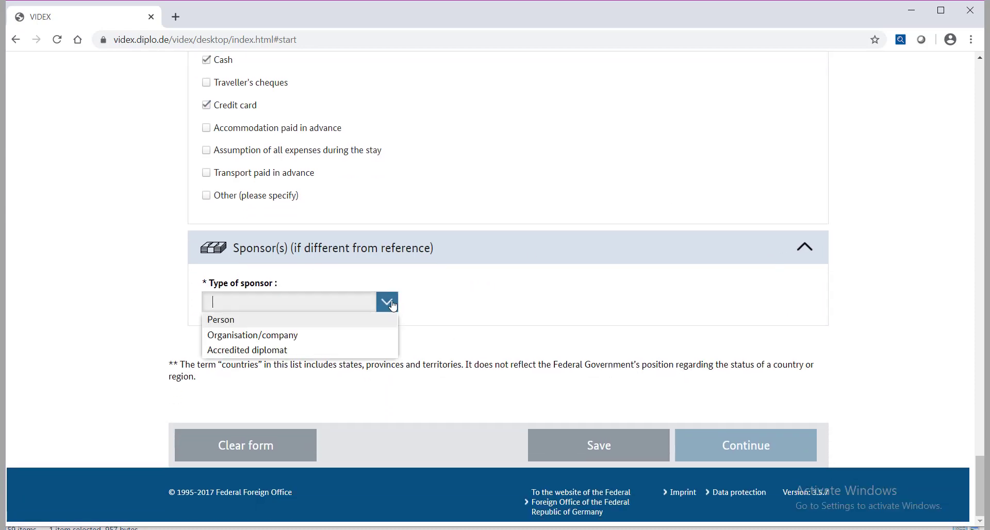
click(258, 336)
scroll(266, 315, down, 5)
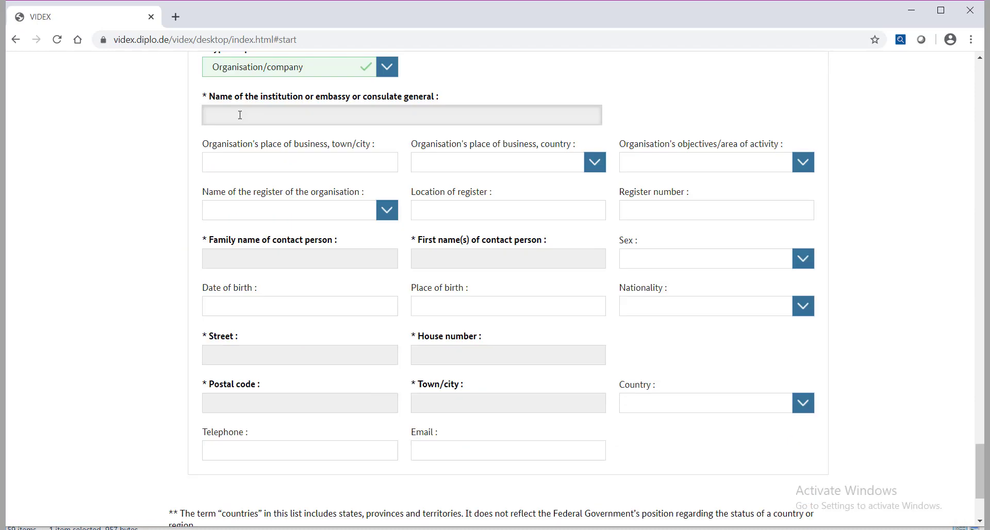
Step: Enter SHINEST GROUP in DHAKA, Bangladesh, and autofill the remaining sponsor contact details
click(240, 115)
text(SHINEST GROUP)
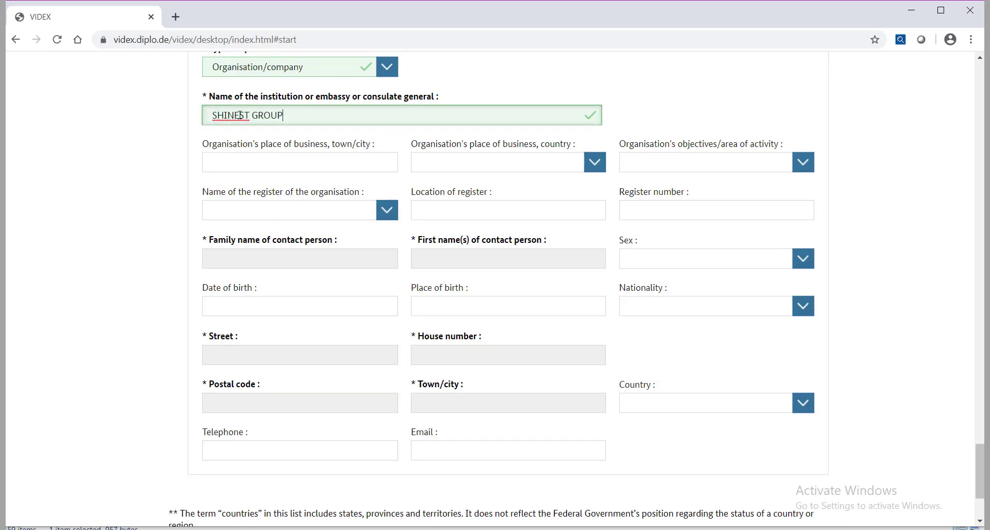
click(276, 162)
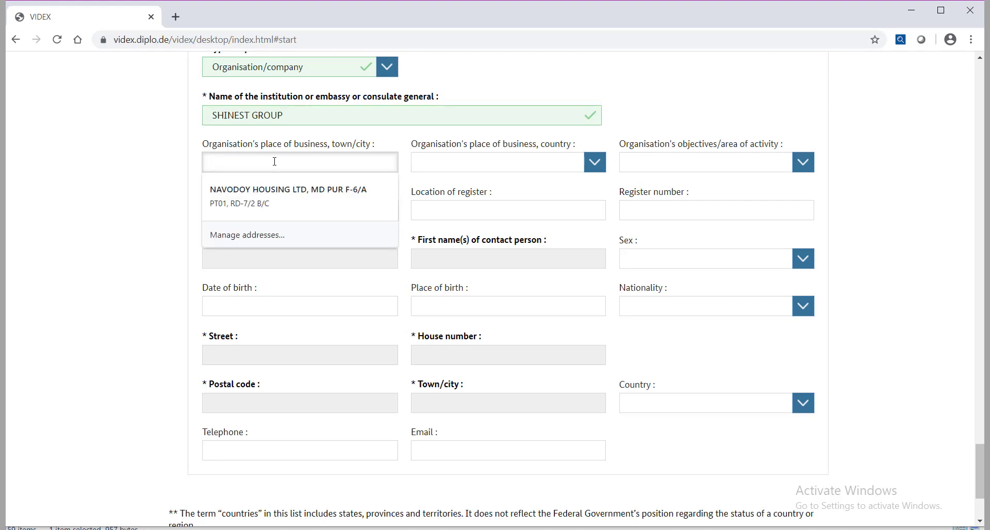
text(DHAKA)
key(Tab)
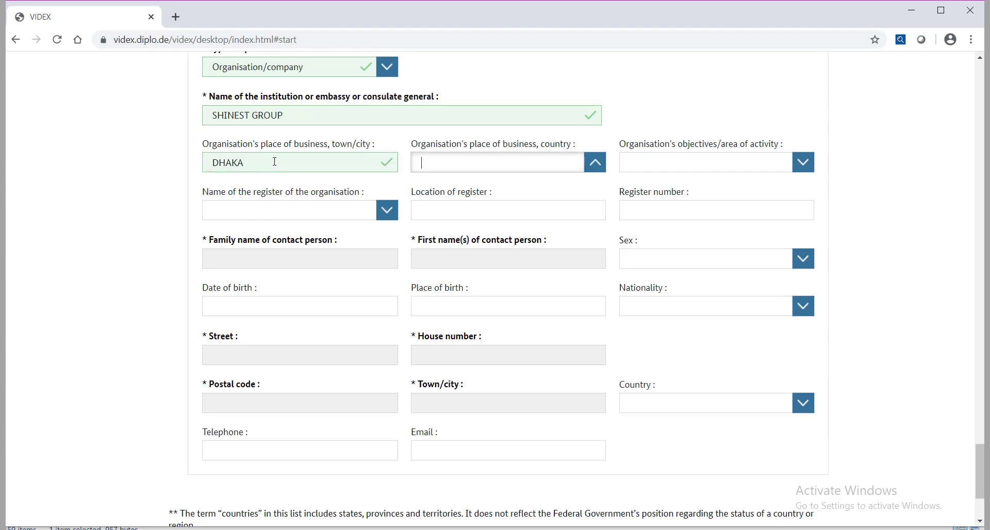
text(BANGLA)
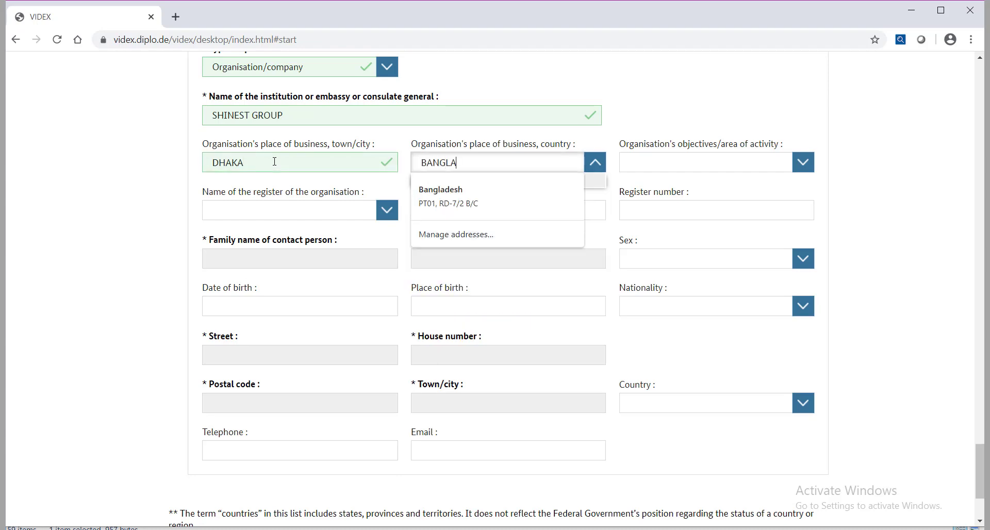
key(Down)
key(Return)
scroll(247, 246, down, 3)
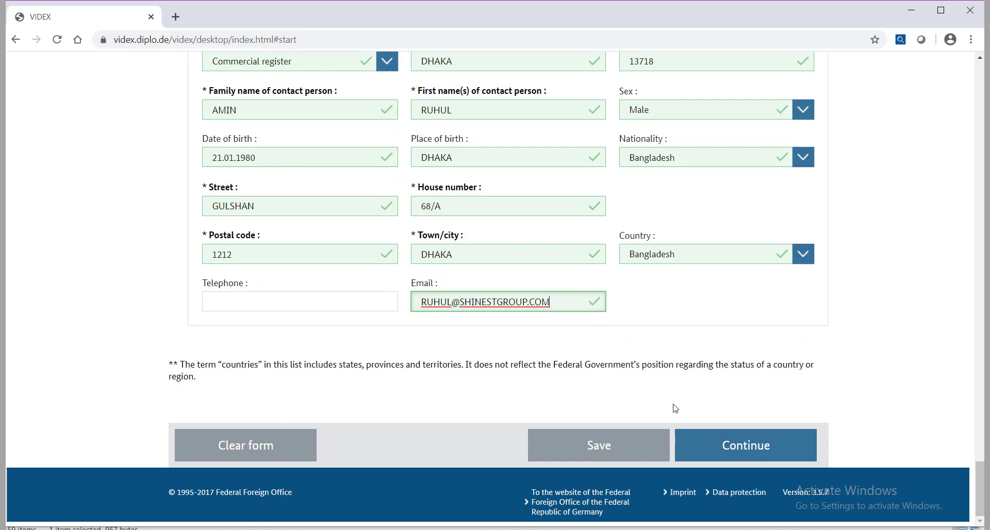
Step: Download the application as a 3 KB JSON file and check it in the Downloads folder
click(601, 448)
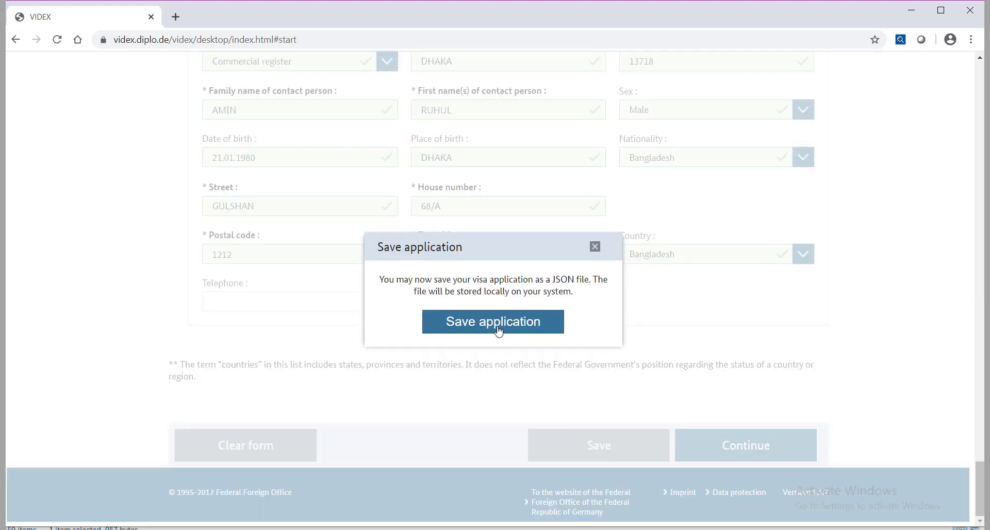
click(498, 330)
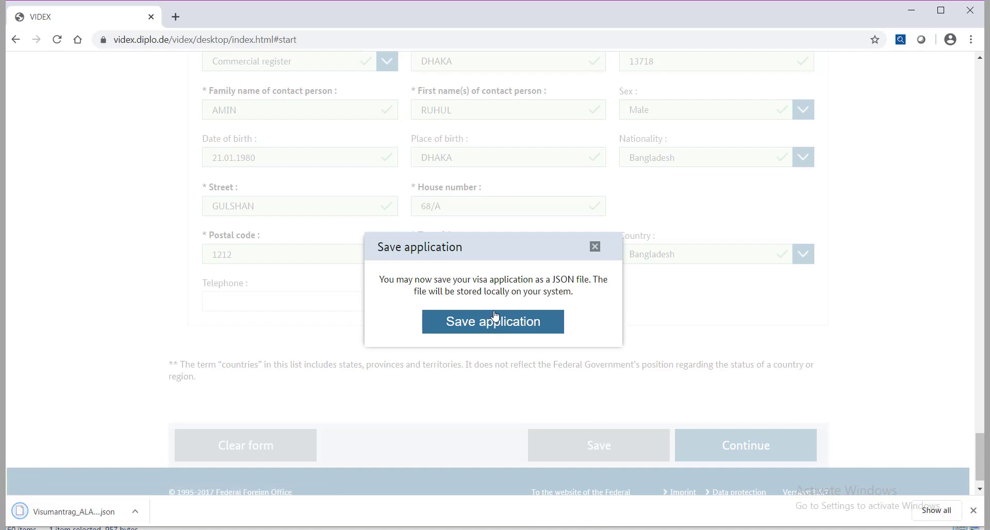
click(135, 512)
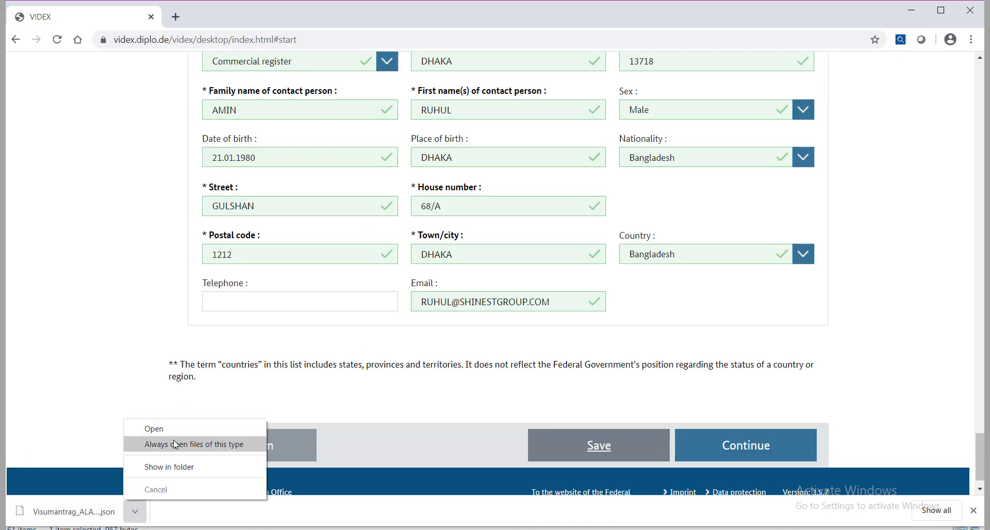
click(152, 467)
click(169, 168)
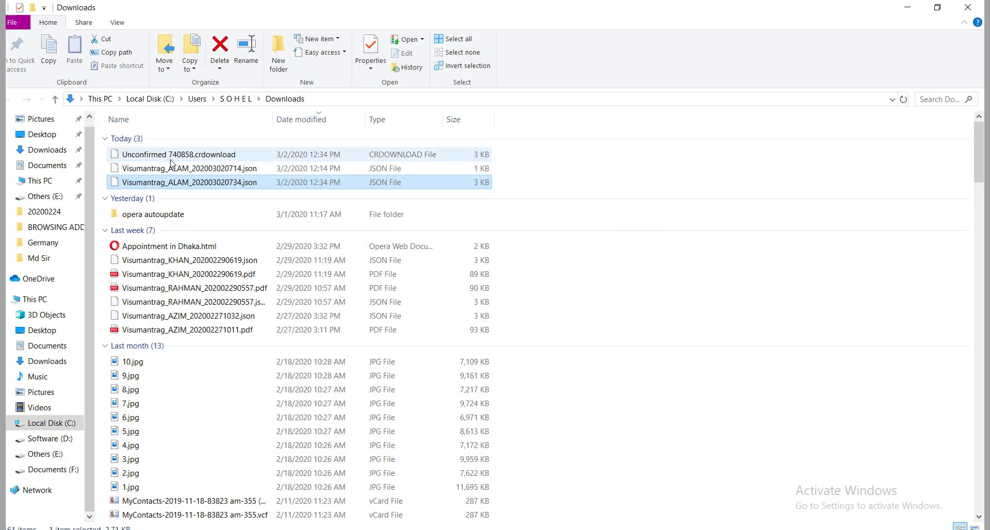
key(alt+Tab)
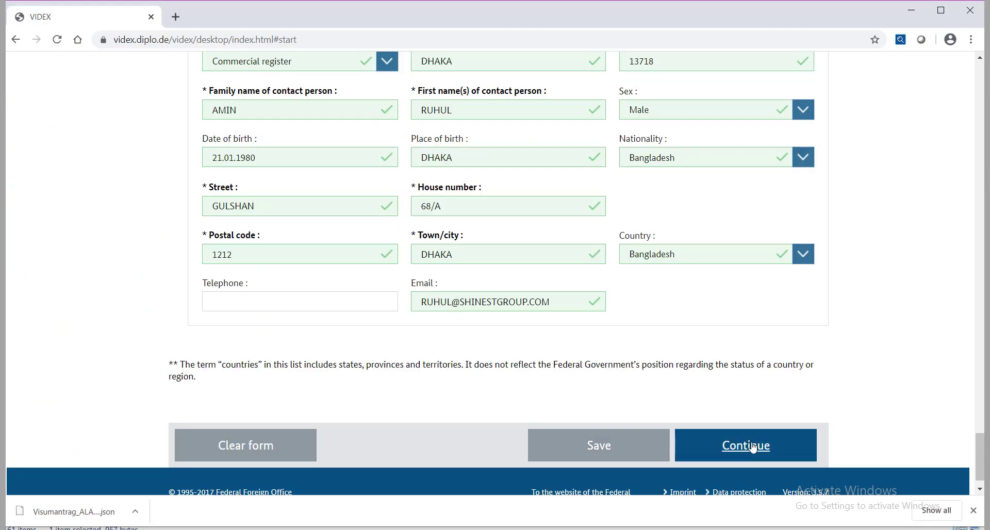
Step: Download the checked application as a PDF and open it in Chrome
click(753, 447)
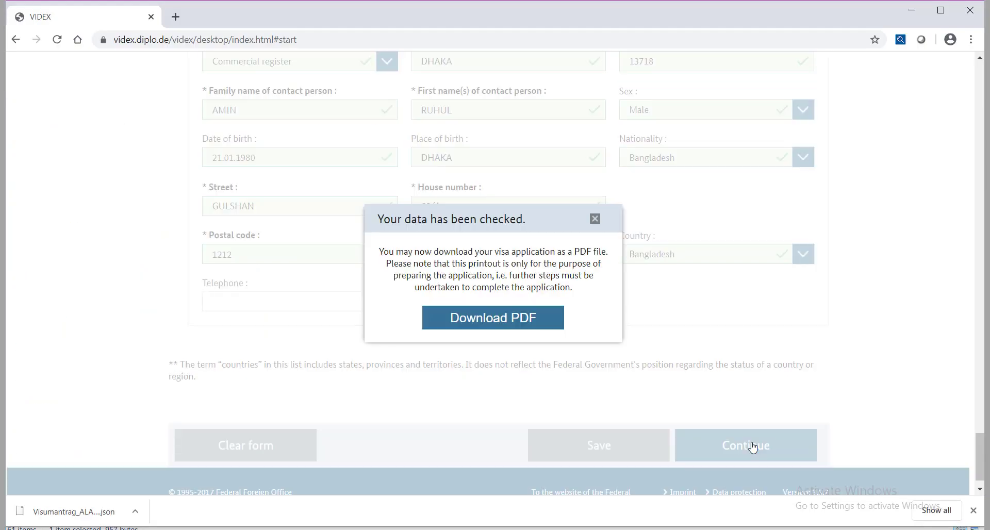
click(485, 318)
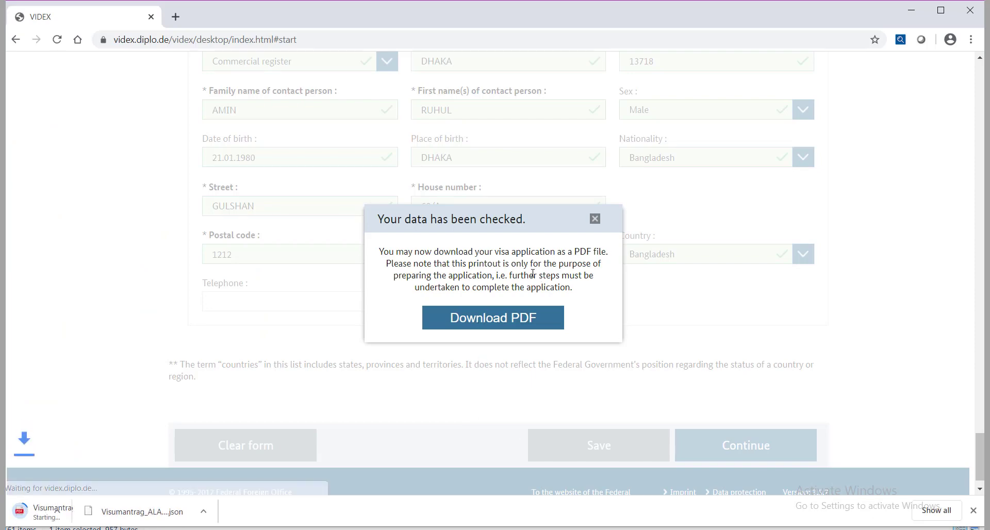
click(135, 511)
click(153, 421)
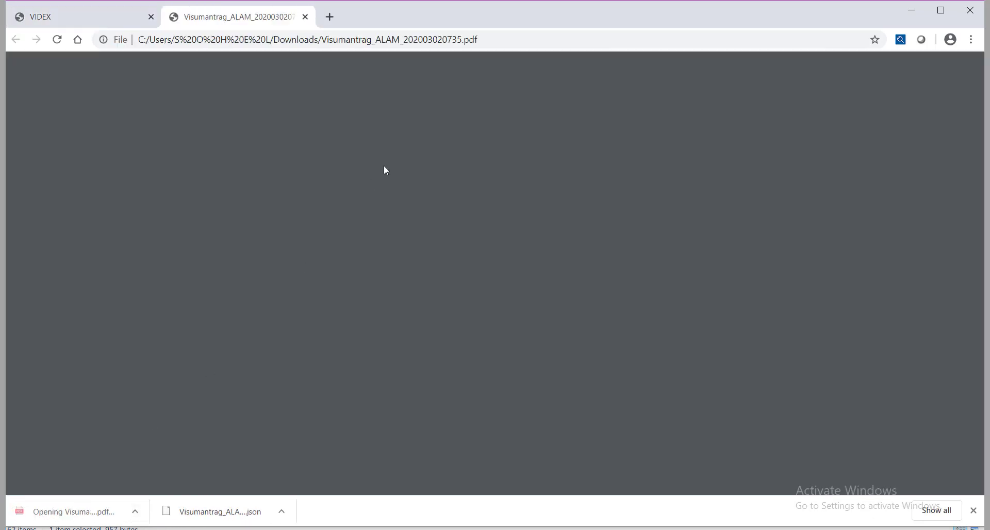
Step: Scroll through the seven PDF pages, then return to the VIDEX tab
scroll(617, 314, down, 20)
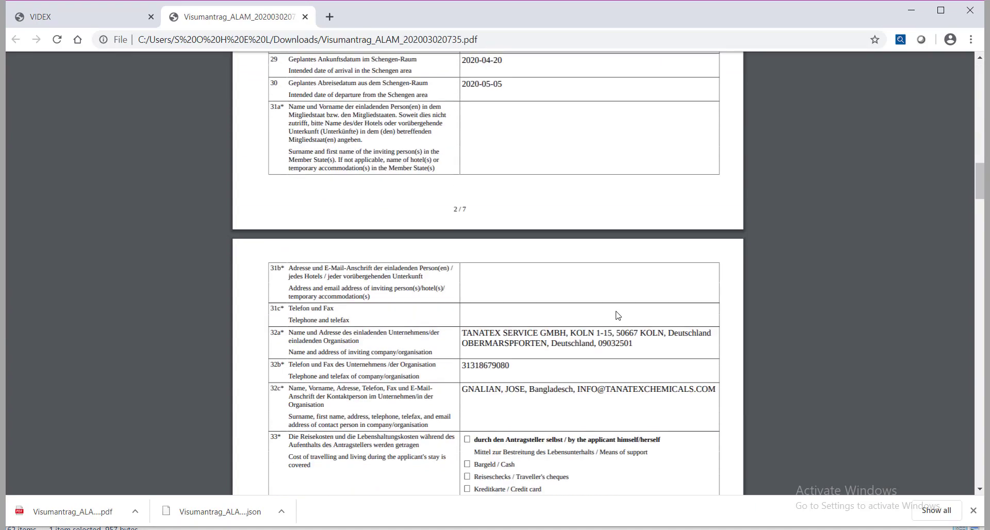
scroll(621, 325, down, 20)
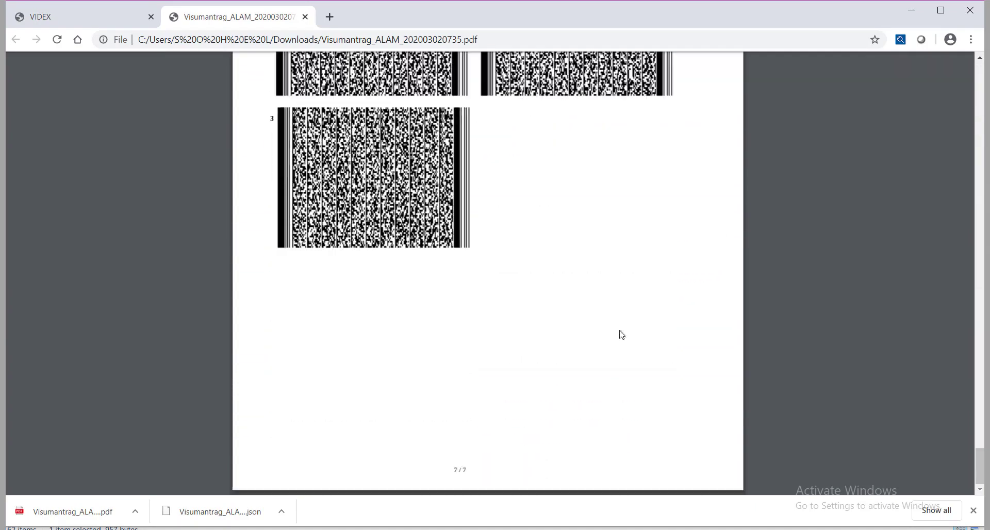
scroll(591, 313, up, 8)
scroll(591, 314, up, 20)
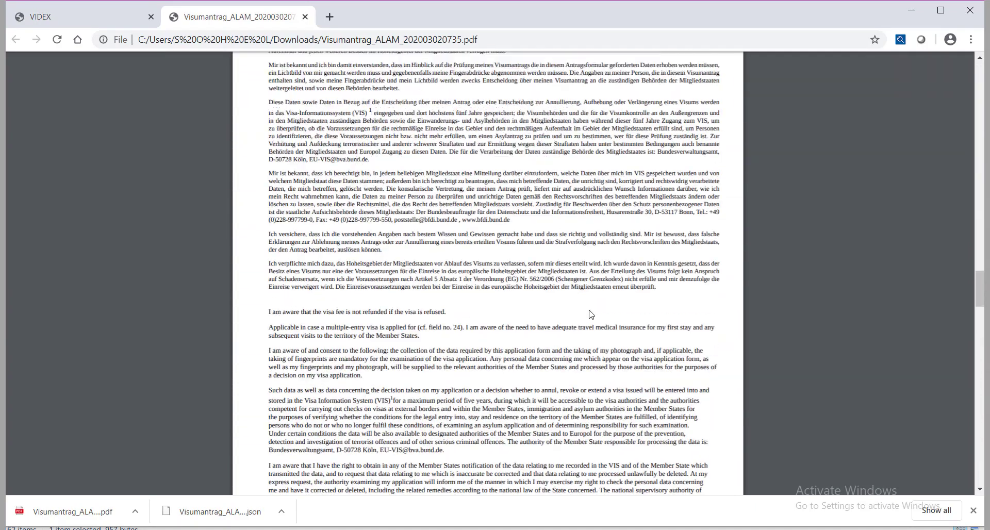
scroll(591, 314, up, 10)
key(ctrl+shift+Tab)
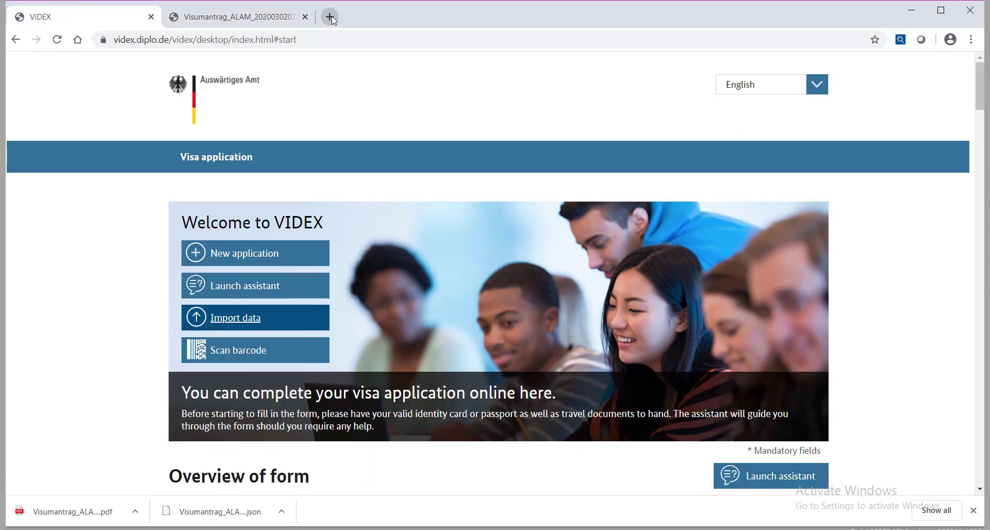
Step: Close the VIDEX tab and load the German Embassy Dhaka website in a new tab
click(331, 16)
click(151, 17)
text(https://dhaka.diplo.de/)
key(Return)
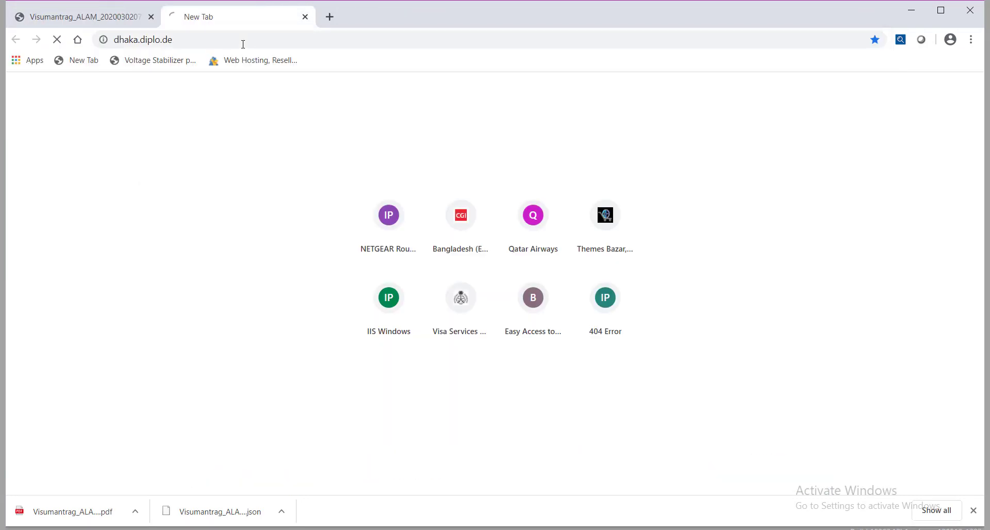
Step: Go to the Make an Appointment page and follow its online booking system link
scroll(336, 232, down, 1)
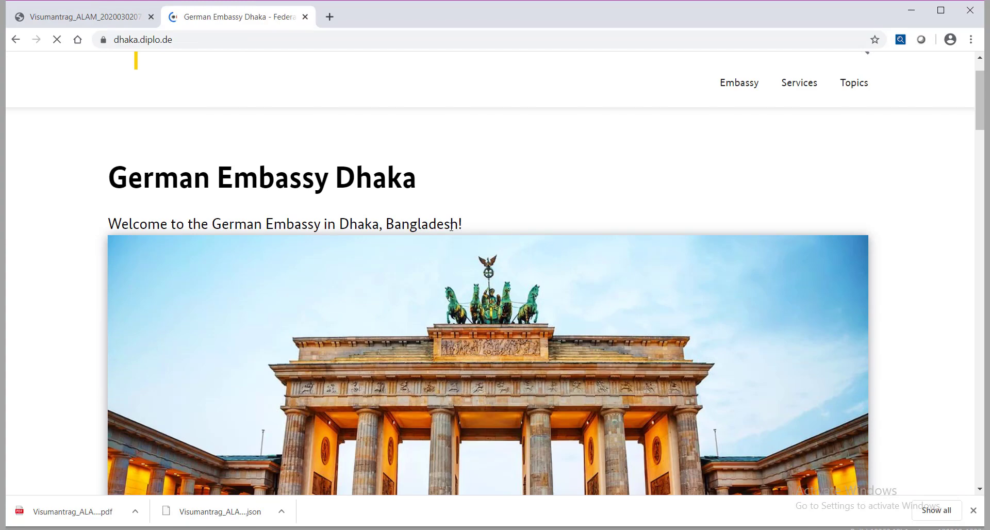
scroll(452, 229, down, 20)
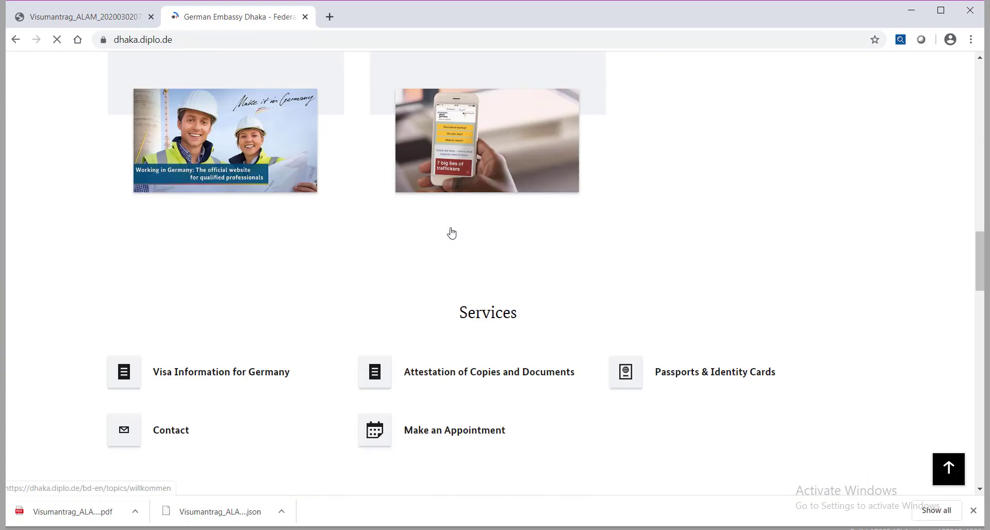
scroll(452, 233, down, 3)
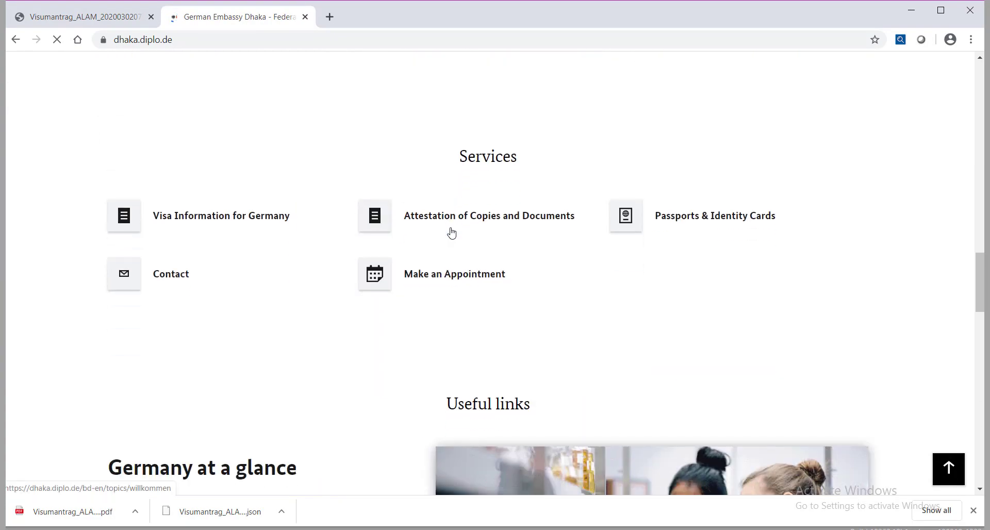
click(385, 287)
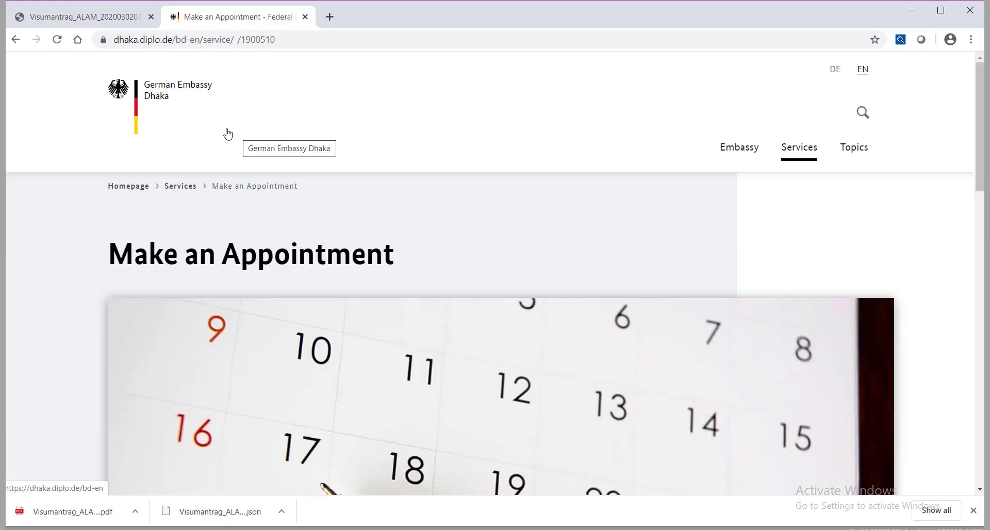
scroll(180, 201, down, 15)
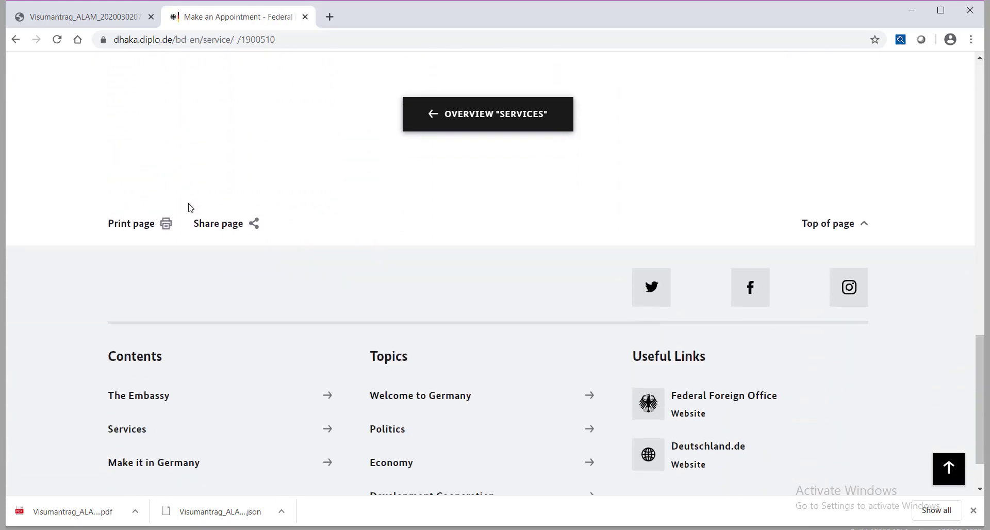
scroll(353, 220, up, 2)
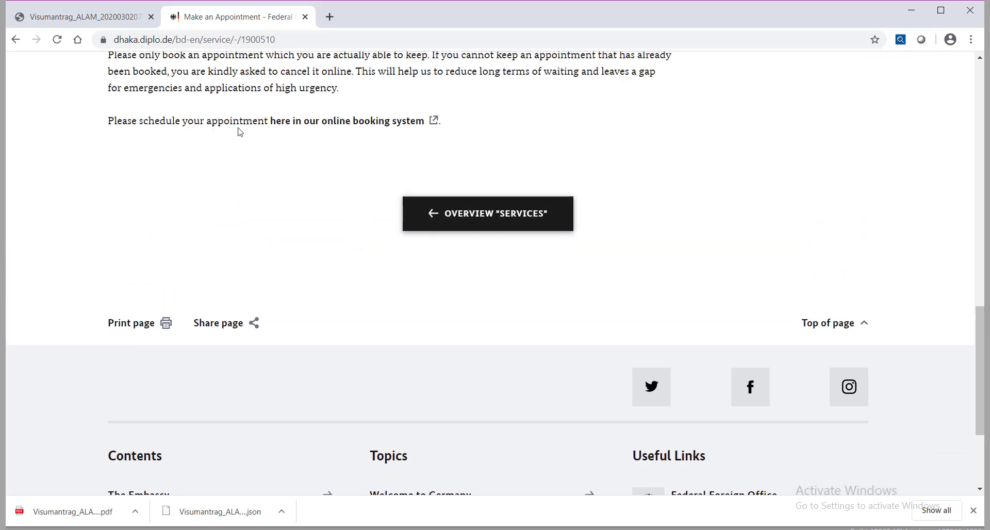
click(370, 122)
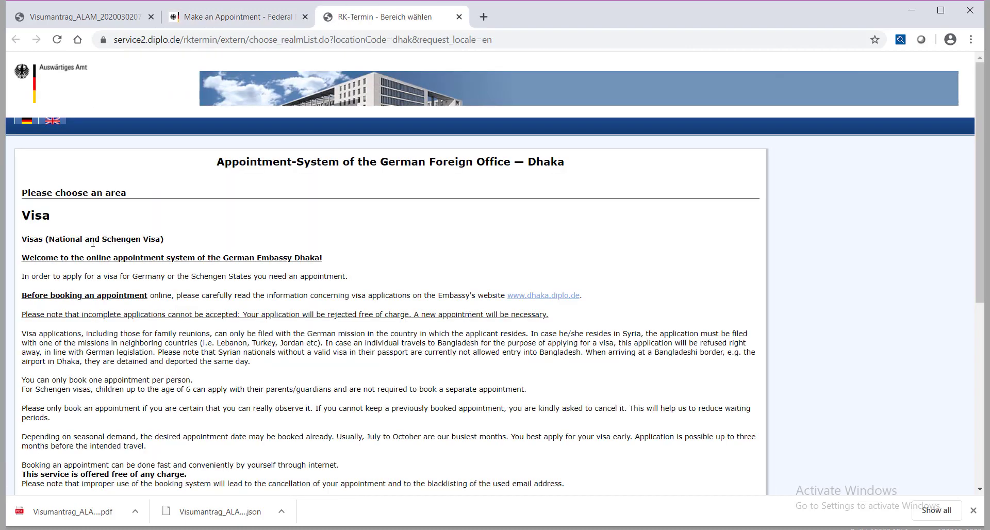
Step: Choose the Schengen Visa category and proceed past its notes
scroll(101, 251, down, 7)
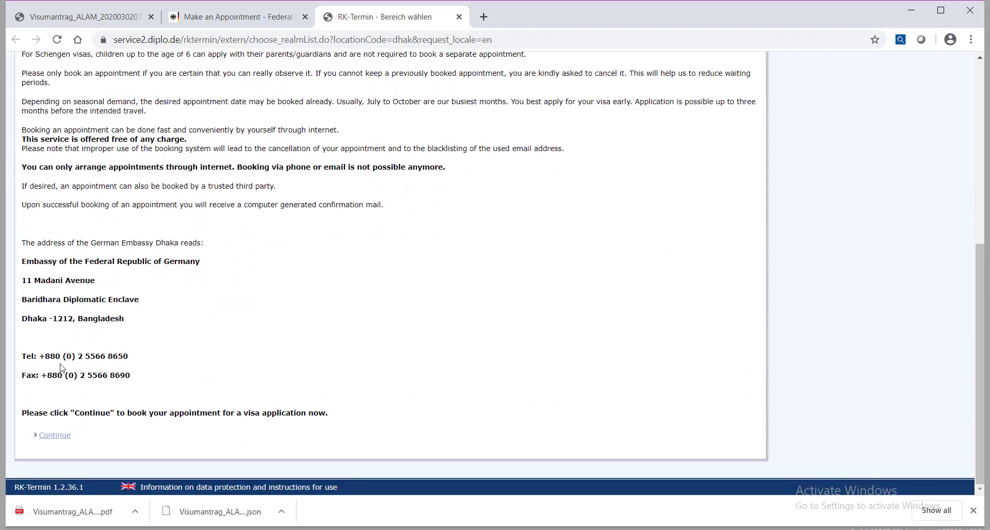
click(46, 436)
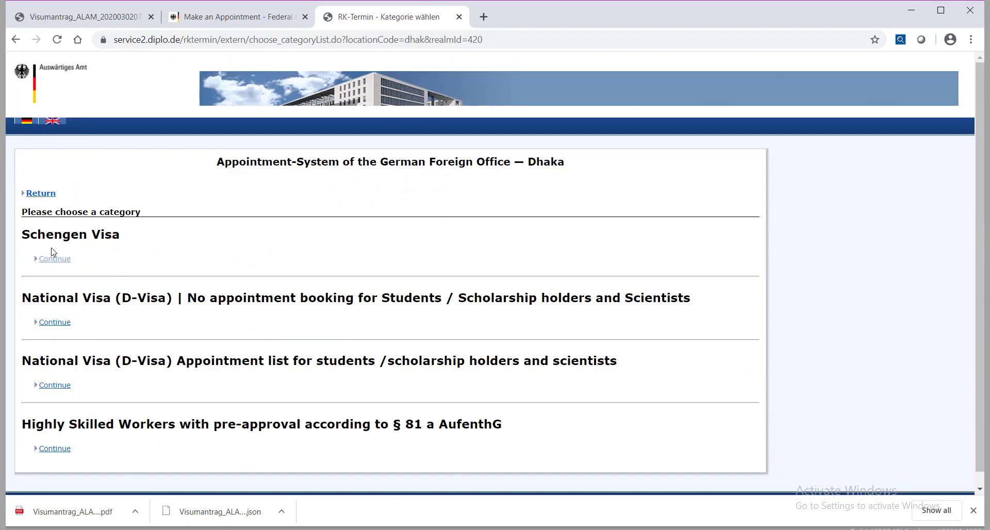
click(51, 261)
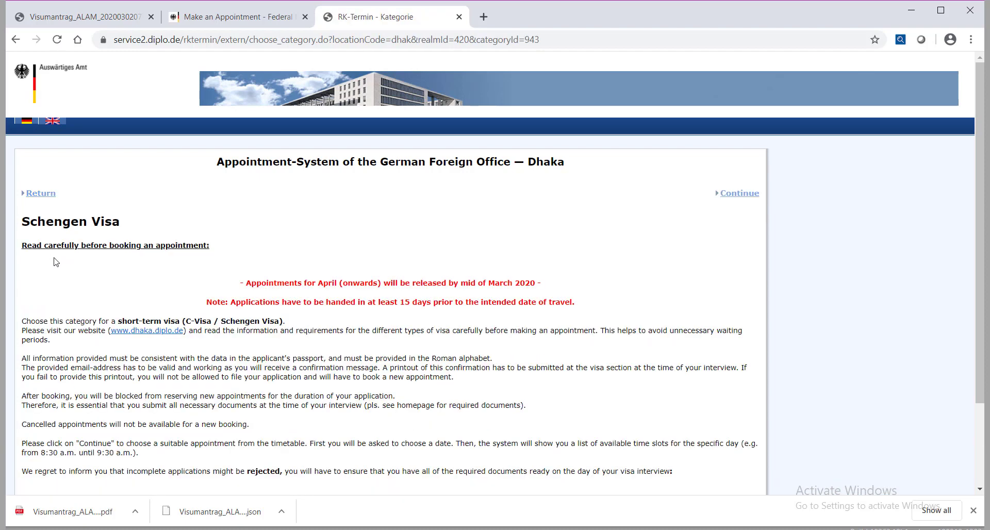
scroll(284, 313, down, 2)
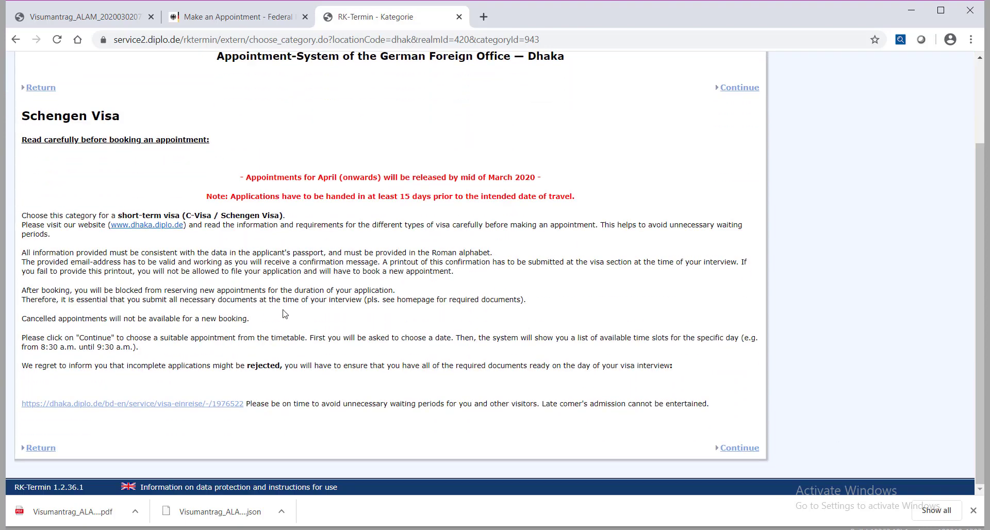
click(735, 449)
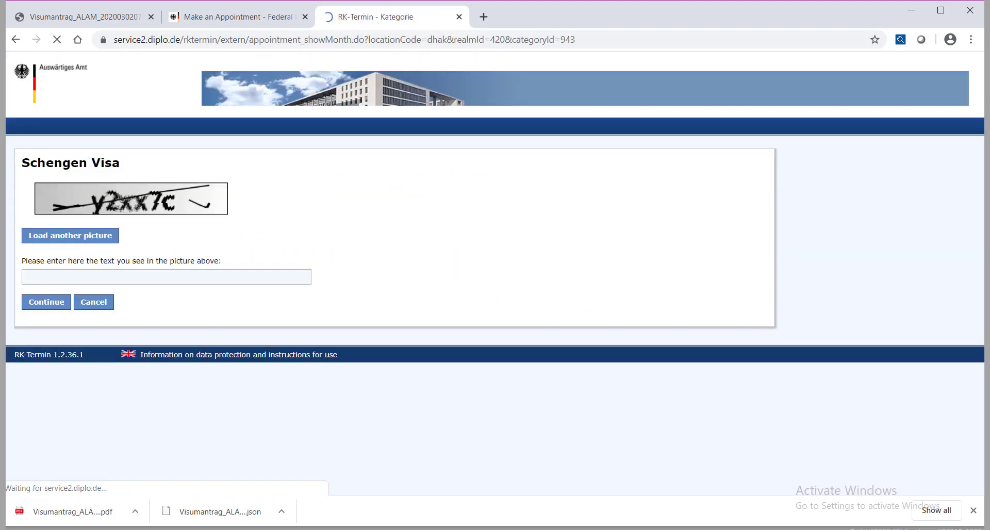
Step: Load a clearer captcha, enter its text and submit to see March 2020 dates
click(39, 276)
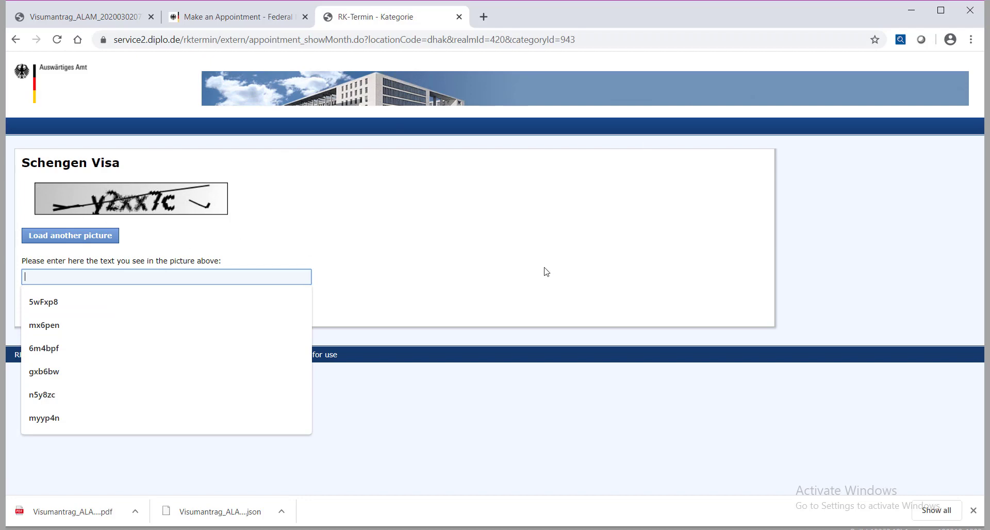
click(259, 236)
click(58, 240)
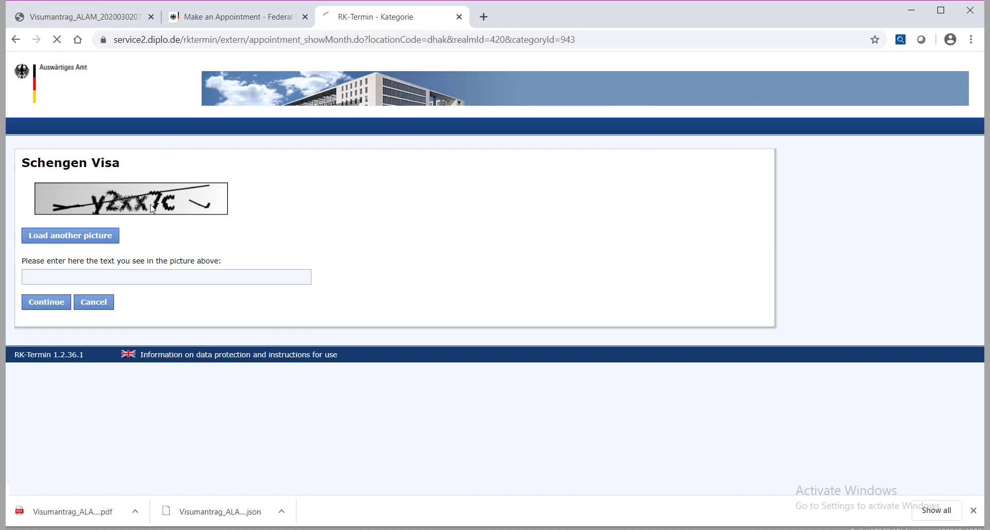
click(78, 277)
text(acyebn)
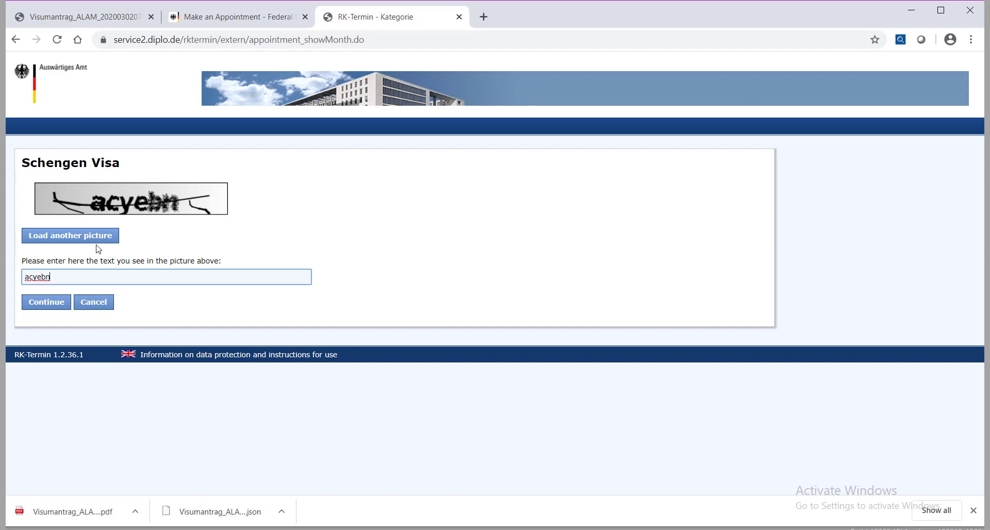
click(52, 305)
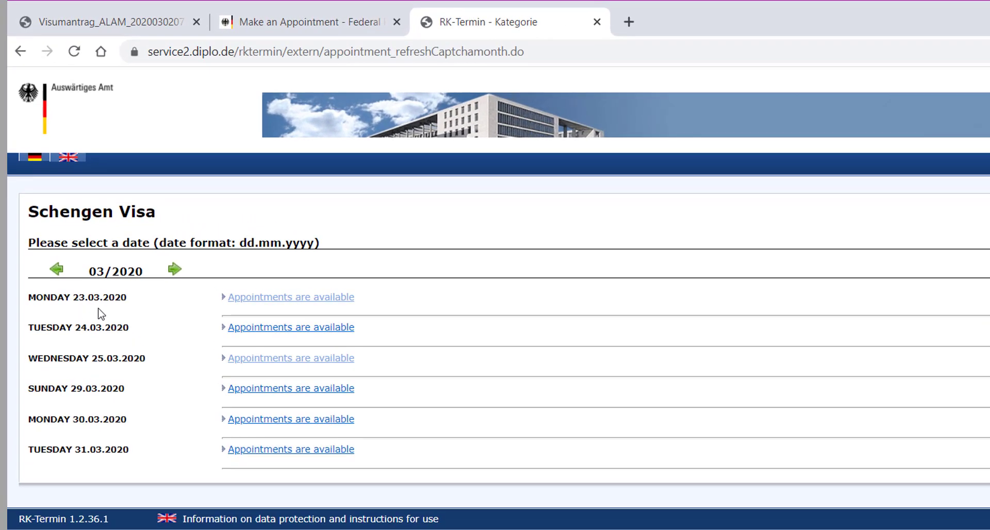
Step: Book the 11:50–11:55 slot on 23.03.2020 and scroll through the New Appointment form
click(332, 298)
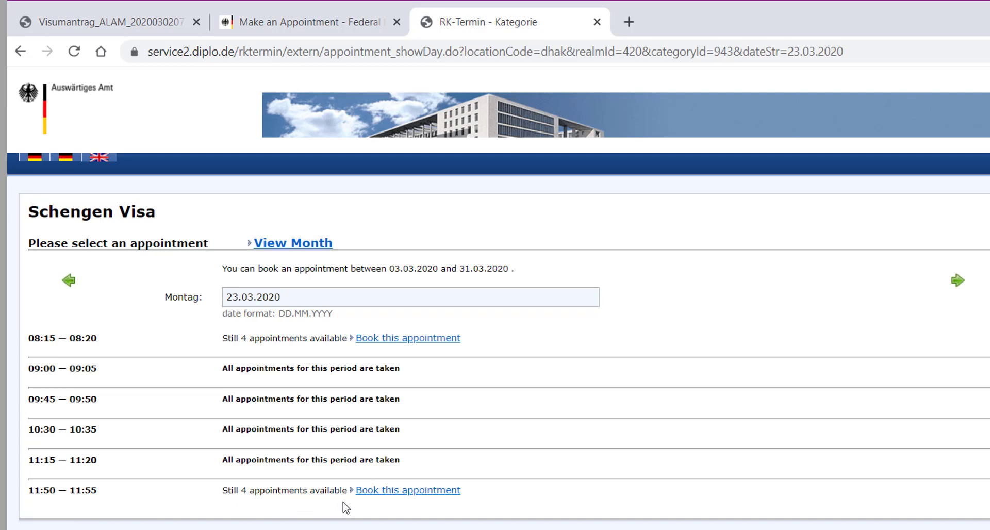
click(409, 495)
scroll(366, 345, down, 4)
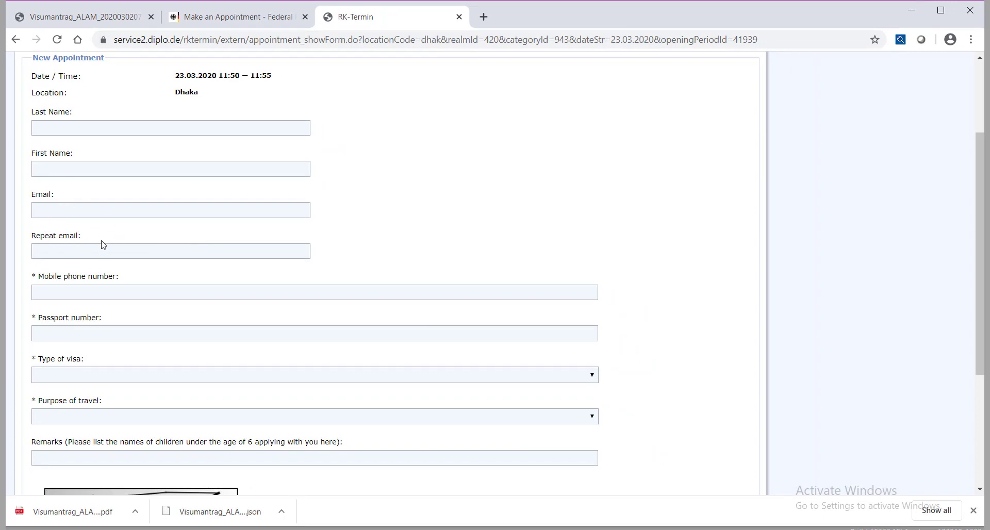
scroll(316, 203, down, 4)
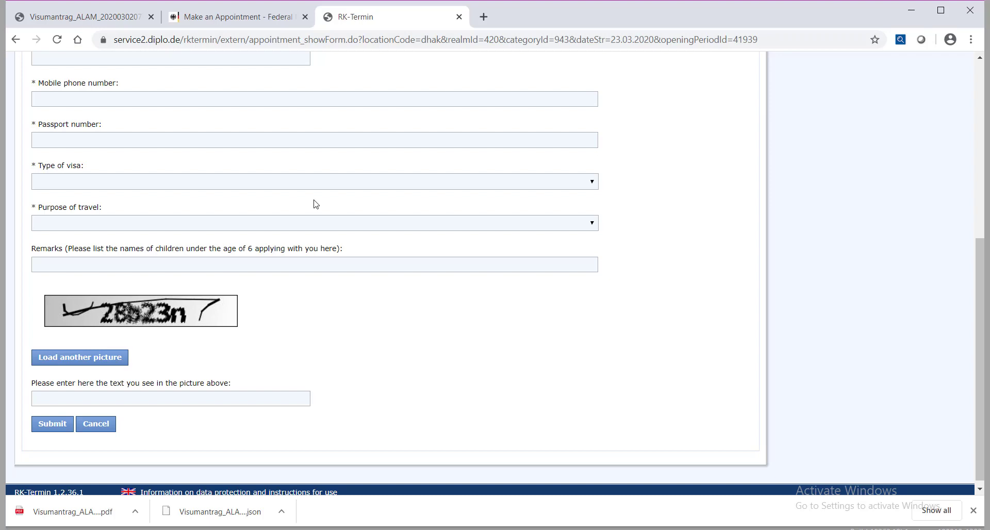